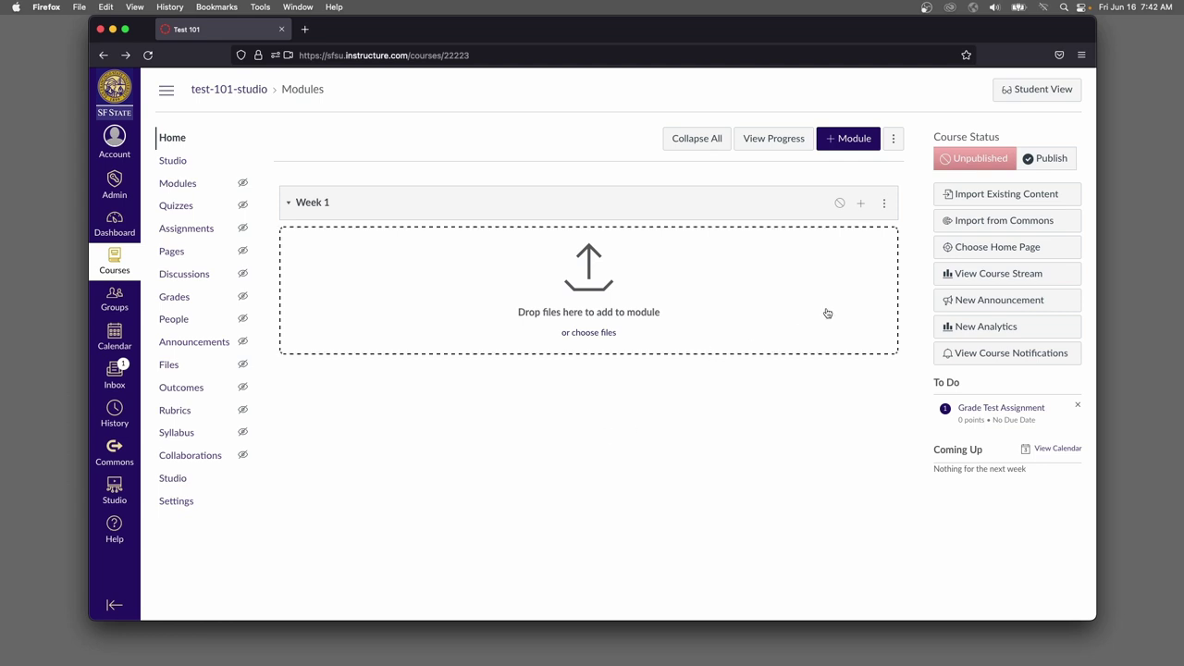
- Start adding an External Tool item to the Week 1 module, using Canvas Studio as the tool
{"action": "left_click", "coordinate": [861, 204]}
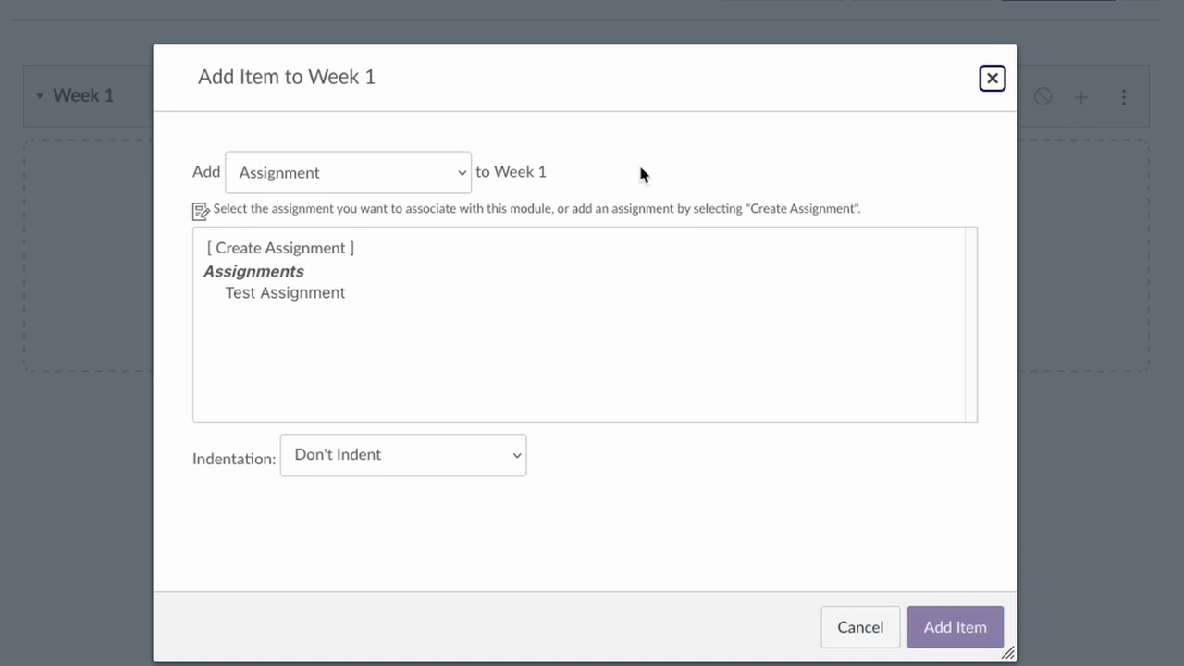
{"action": "left_click", "coordinate": [371, 172]}
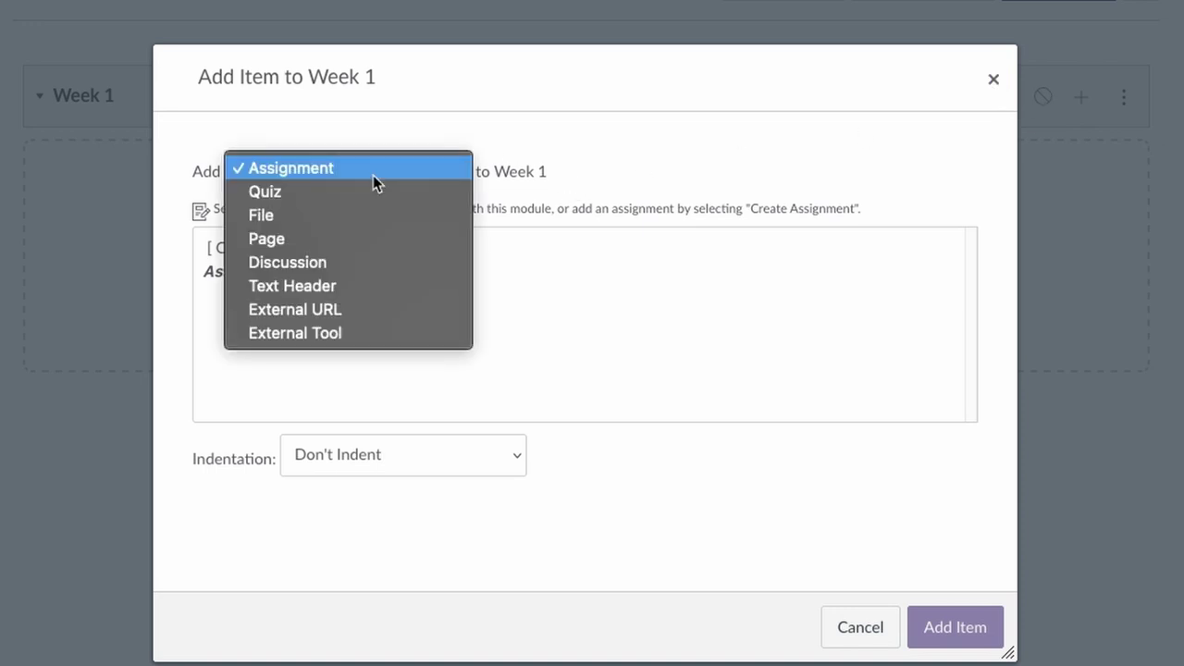
{"action": "left_click", "coordinate": [362, 333]}
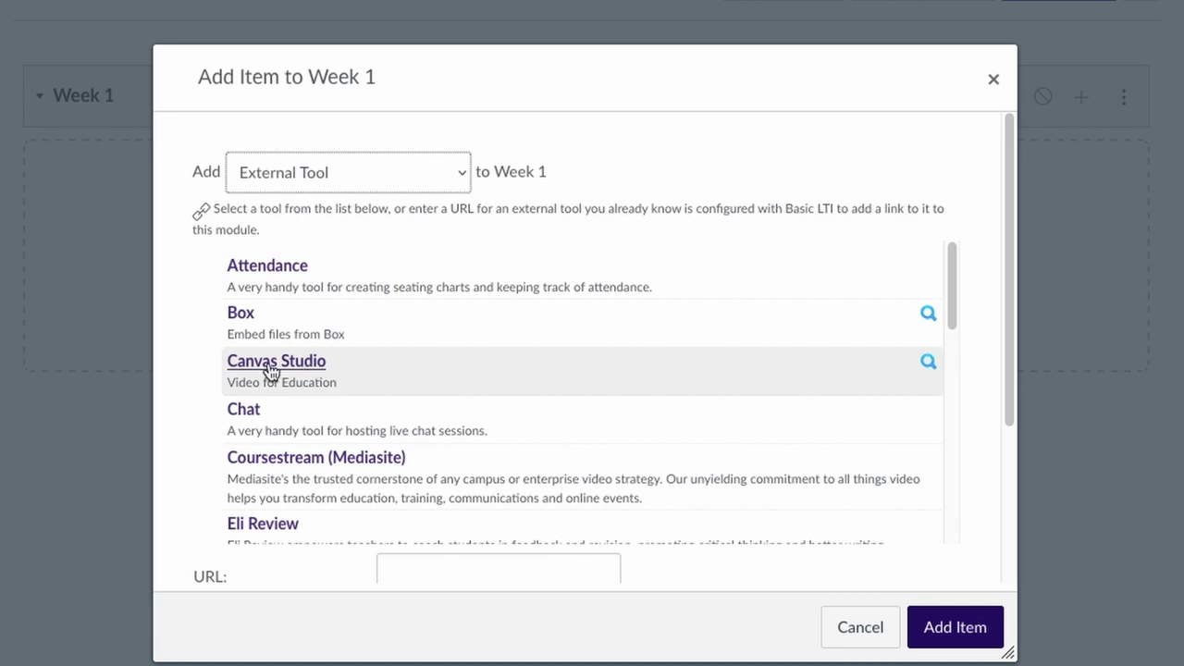
{"action": "left_click", "coordinate": [270, 368]}
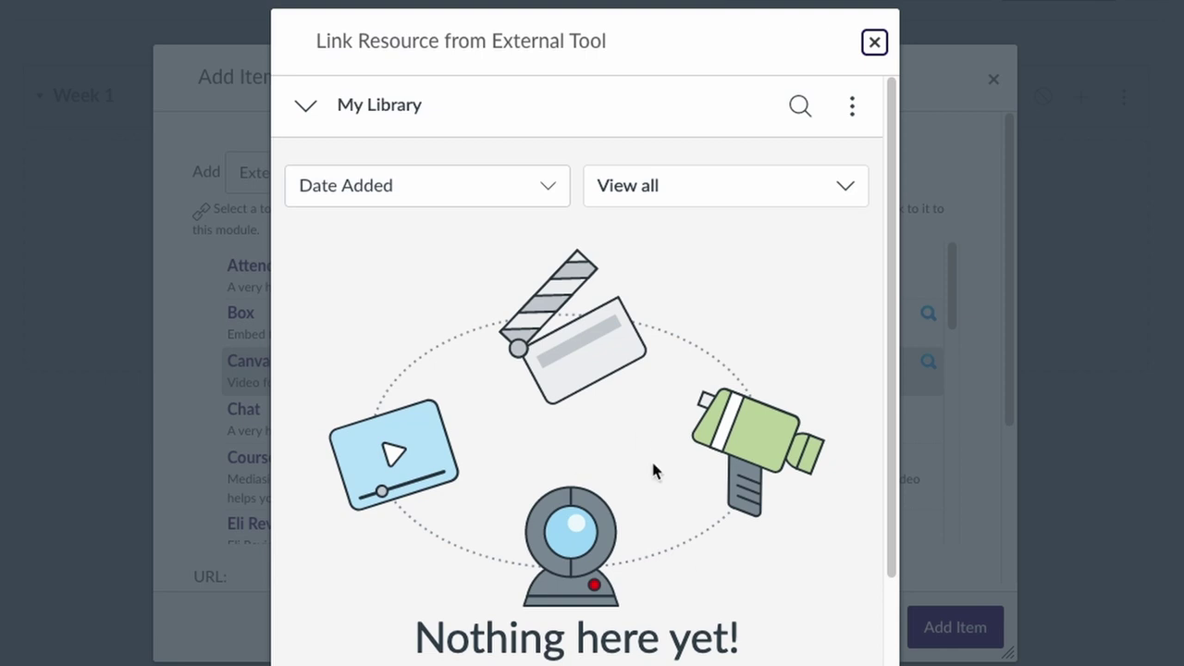
- Record a webcam video with camera access allowed, title it "Test recording" and save it to the Studio library
{"action": "left_click", "coordinate": [857, 108]}
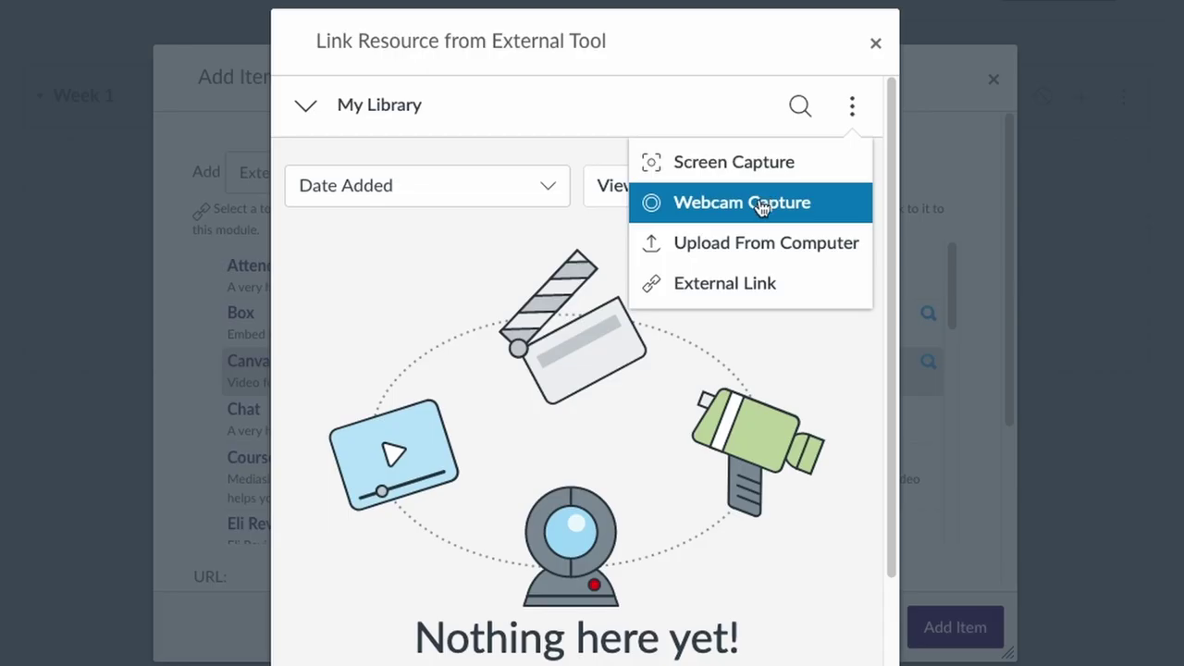
{"action": "left_click", "coordinate": [759, 204]}
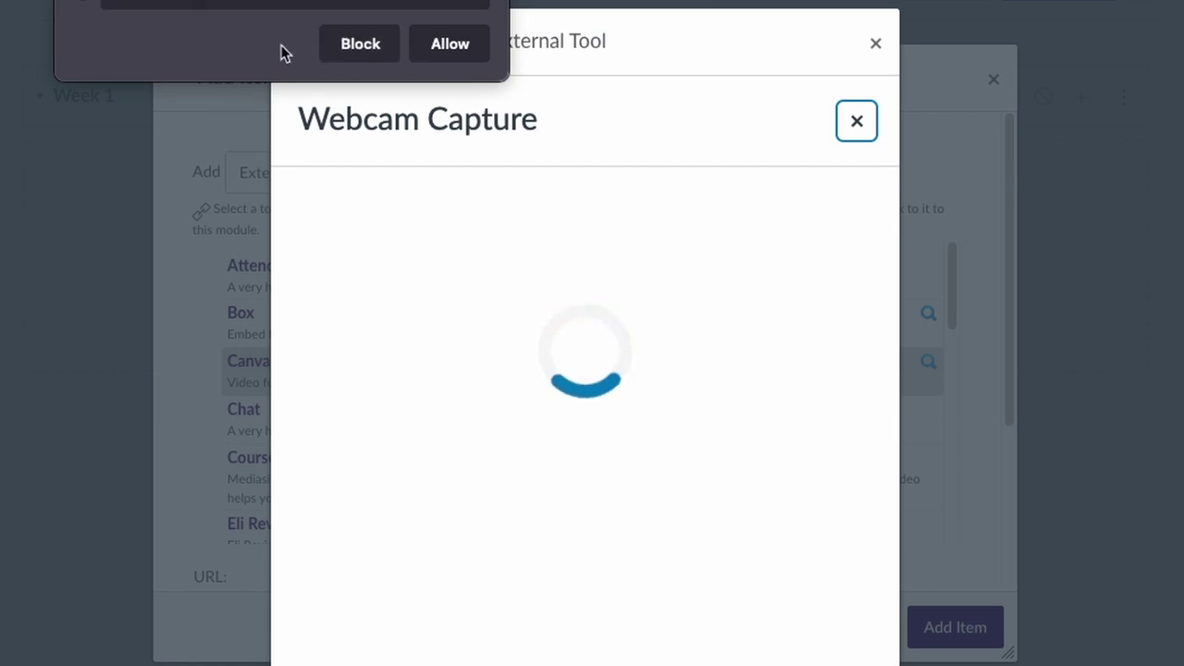
{"action": "left_click", "coordinate": [478, 53]}
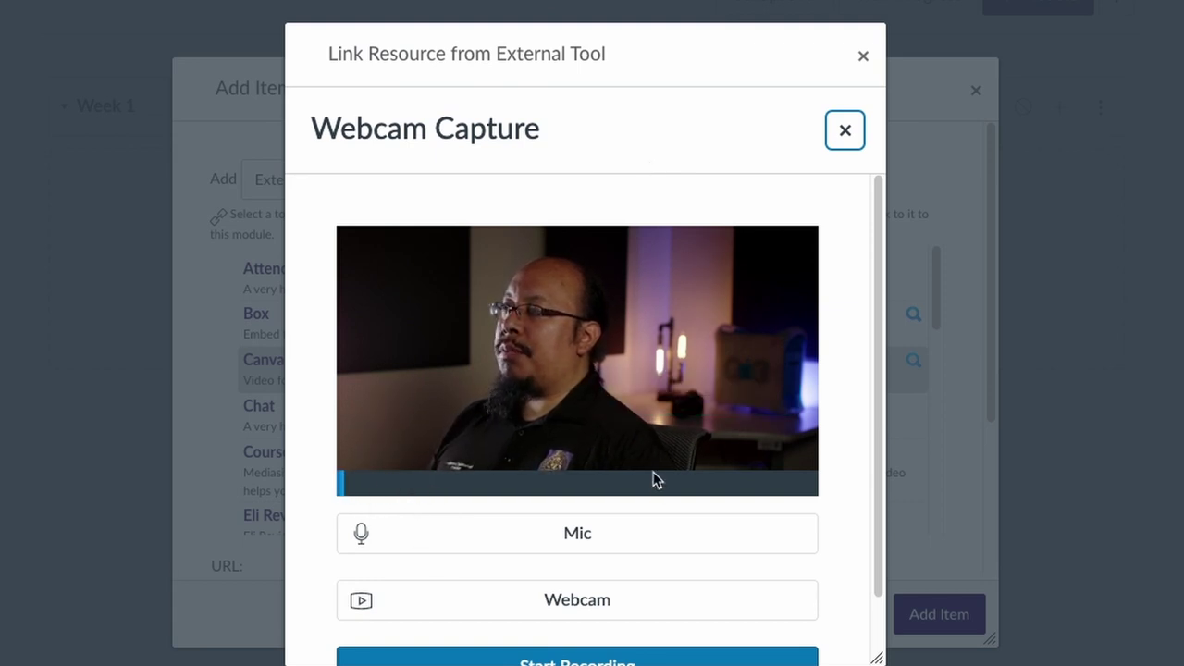
{"action": "scroll", "coordinate": [851, 432], "scroll_direction": "down", "scroll_amount": 2}
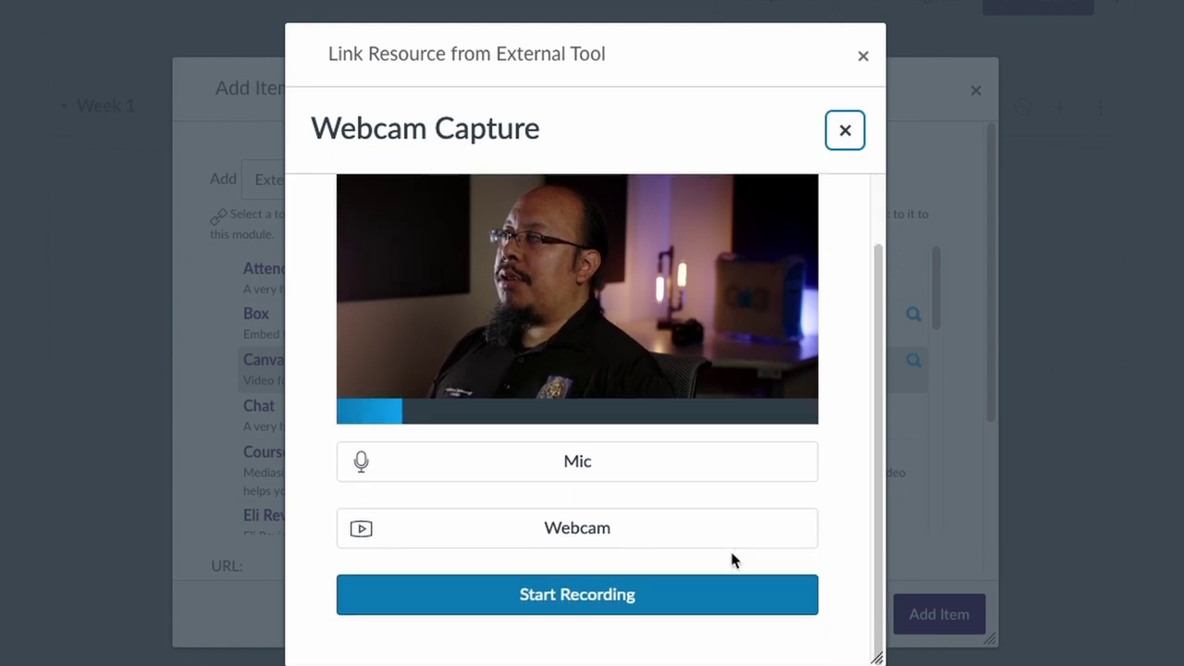
{"action": "left_click", "coordinate": [592, 612]}
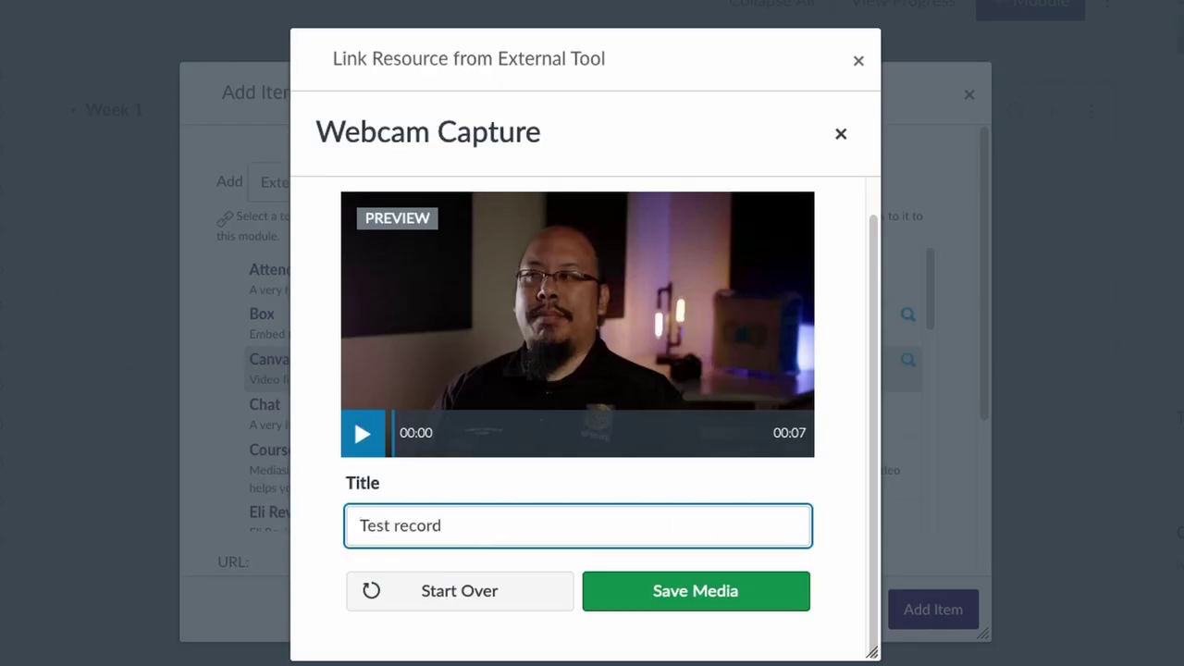
{"action": "left_click", "coordinate": [715, 601]}
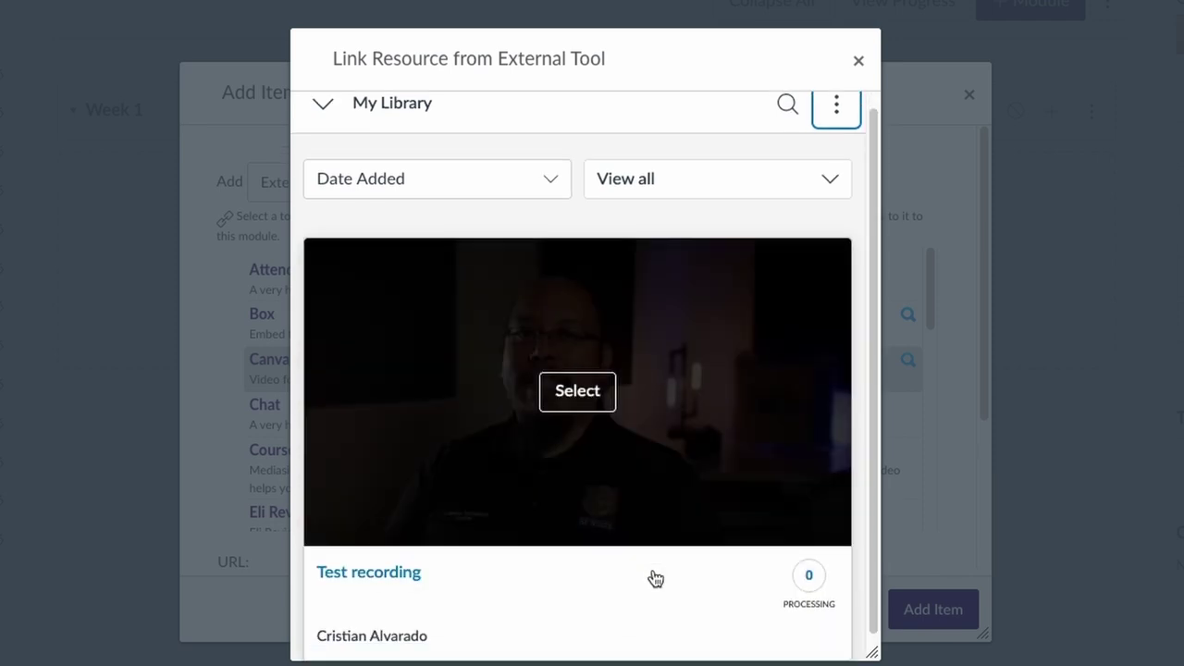
- Choose Test recording from the library and add it to the Week 1 module without indentation
{"action": "left_click", "coordinate": [583, 407]}
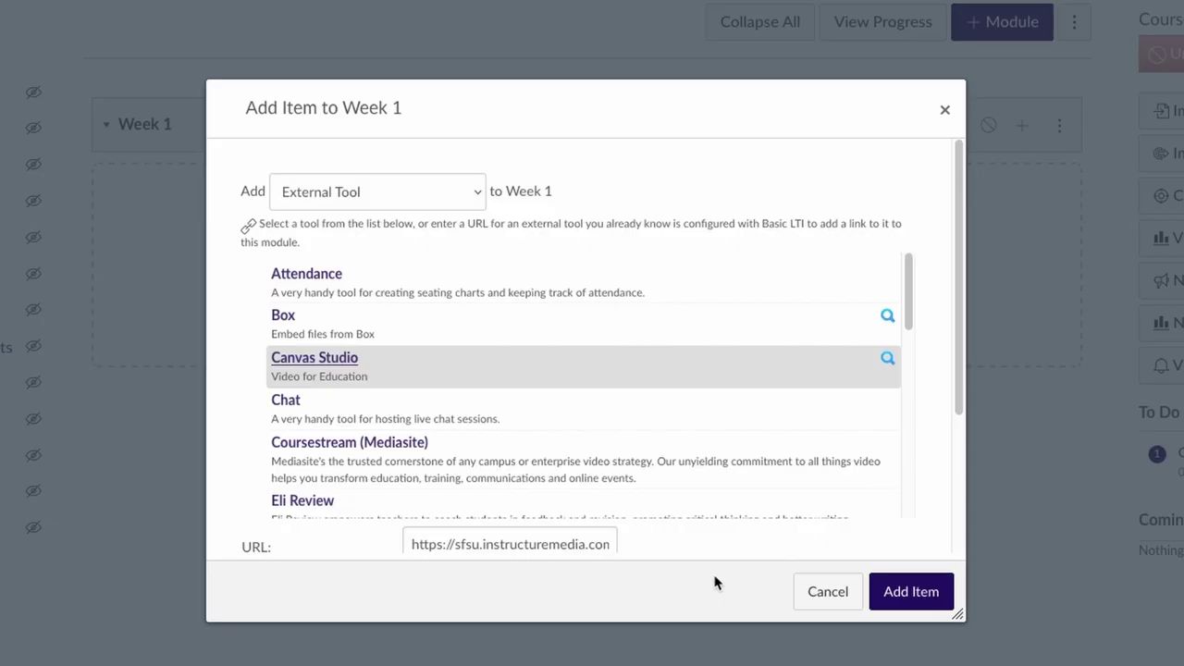
{"action": "scroll", "coordinate": [705, 535], "scroll_direction": "down", "scroll_amount": 2}
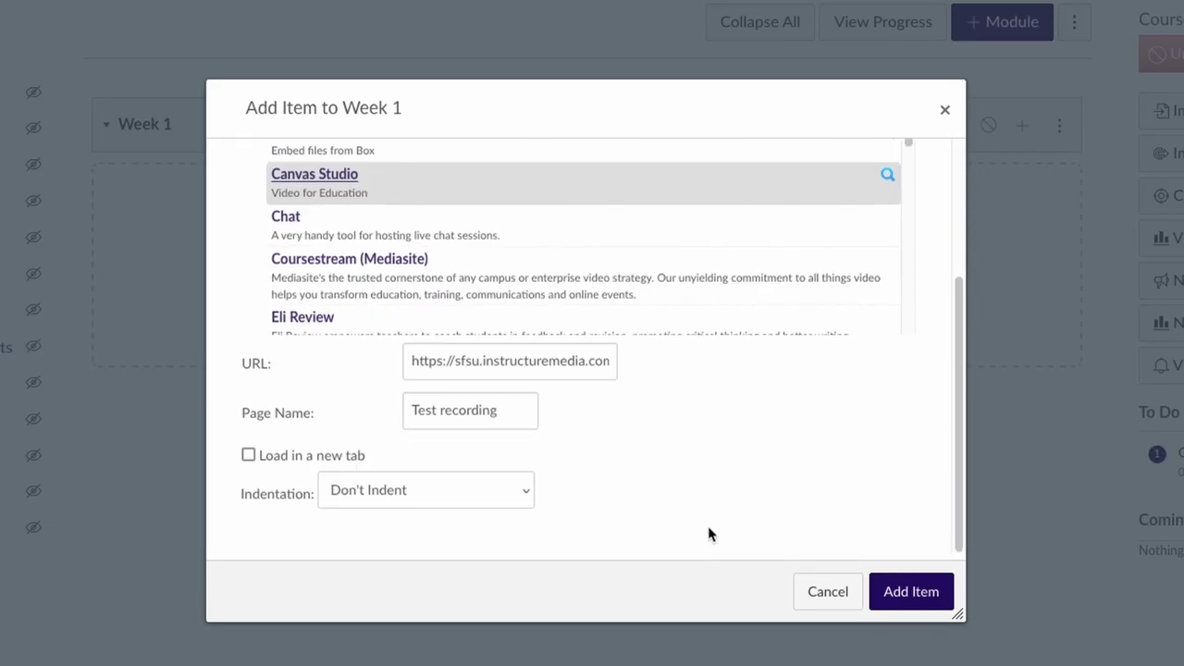
{"action": "left_click", "coordinate": [908, 592]}
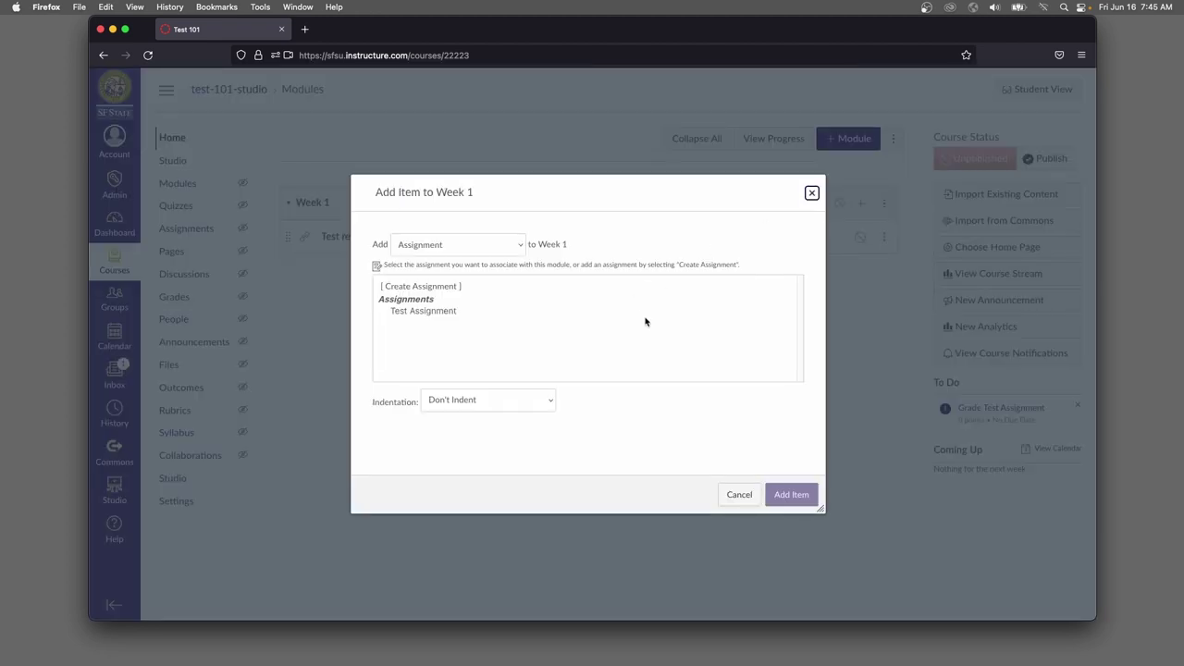
- Create a page named "Test page" in the Week 1 module and open it for editing
{"action": "left_click", "coordinate": [471, 243]}
{"action": "left_click", "coordinate": [454, 278]}
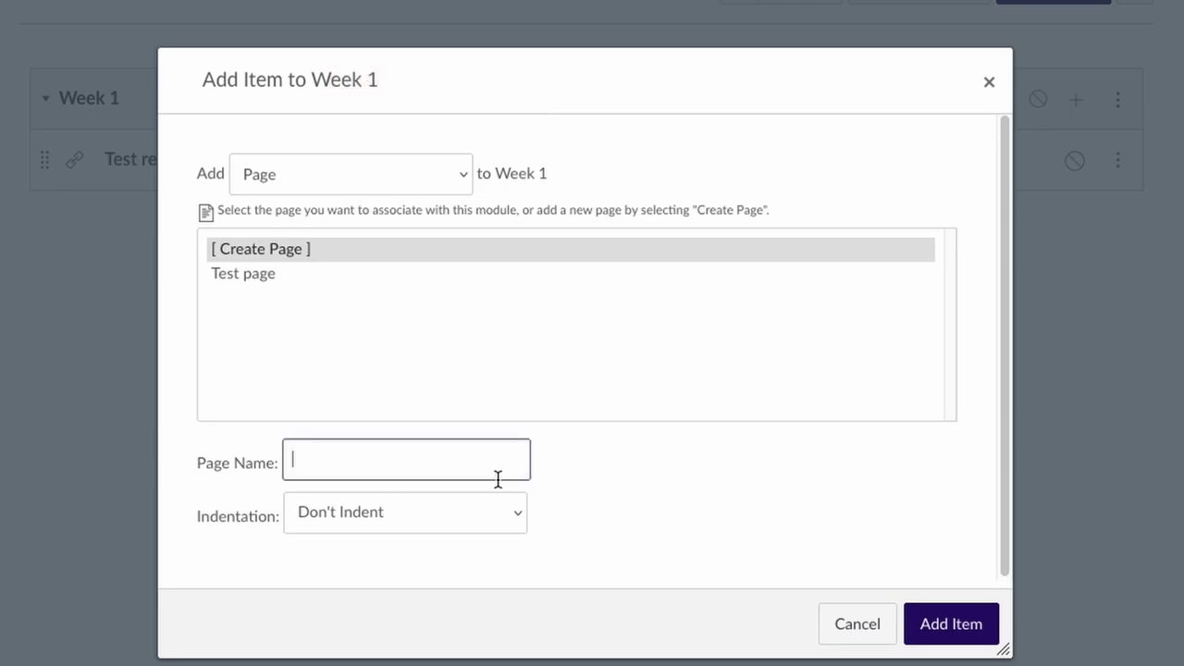
{"action": "type", "text": "Test page"}
{"action": "key", "text": "Return"}
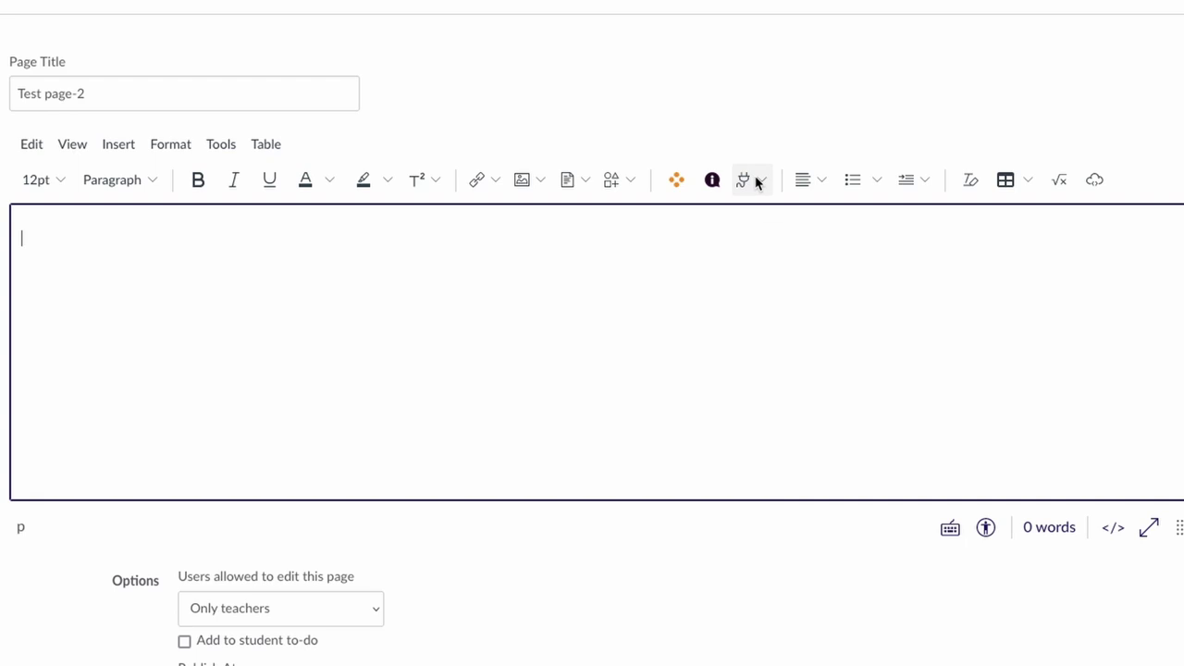
- Open Studio from the page editor's full list of apps and choose Test recording for embedding
{"action": "left_click", "coordinate": [758, 182]}
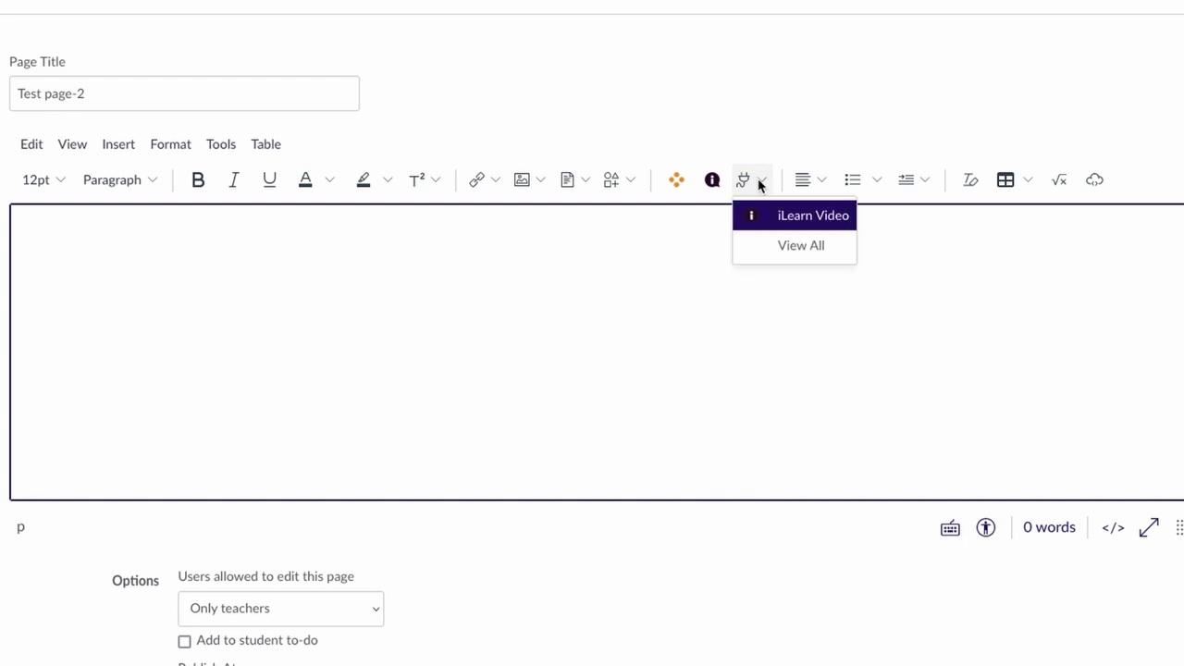
{"action": "left_click", "coordinate": [793, 246]}
{"action": "scroll", "coordinate": [638, 370], "scroll_direction": "down", "scroll_amount": 1}
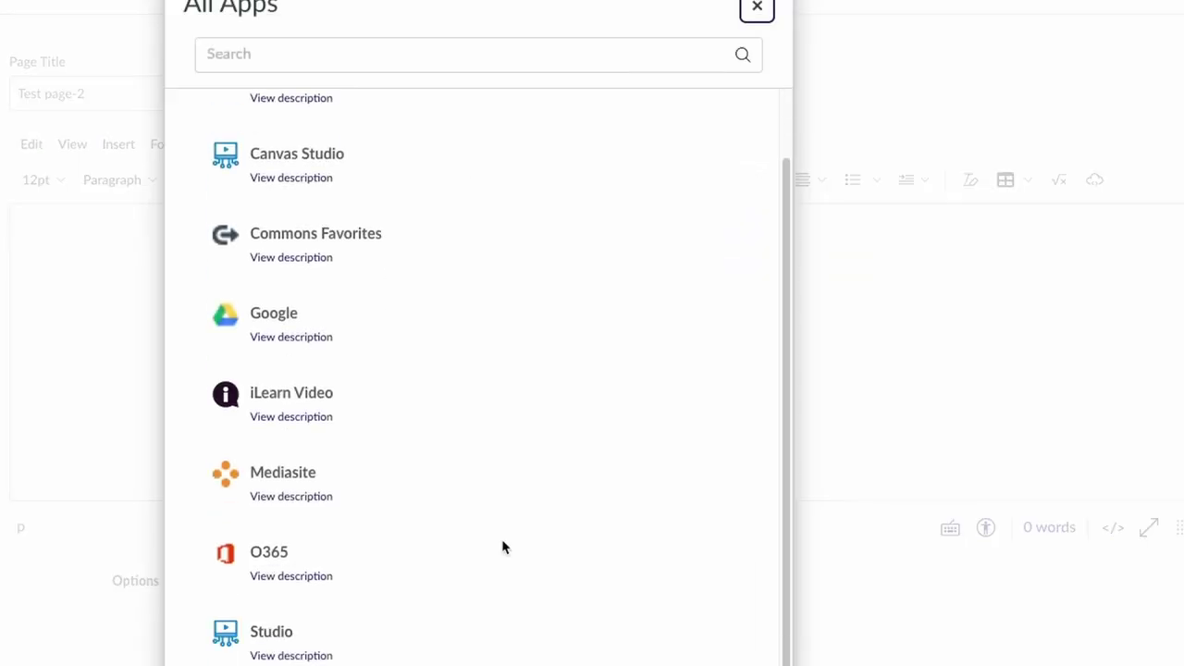
{"action": "left_click", "coordinate": [281, 638]}
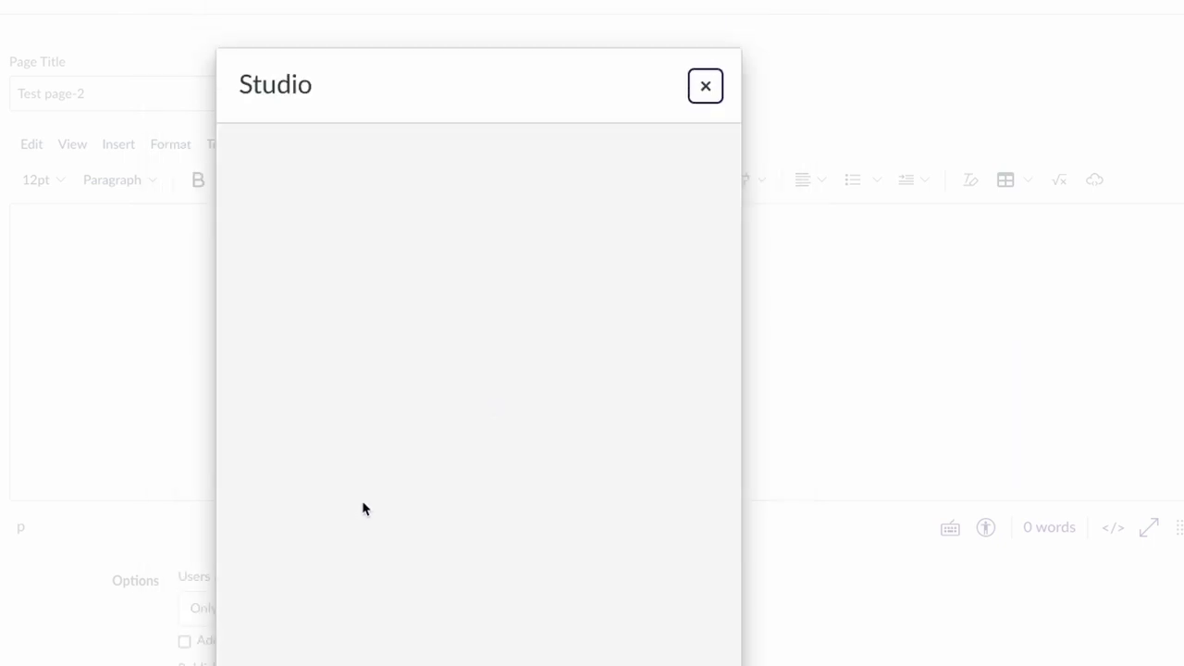
{"action": "mouse_move", "coordinate": [338, 499]}
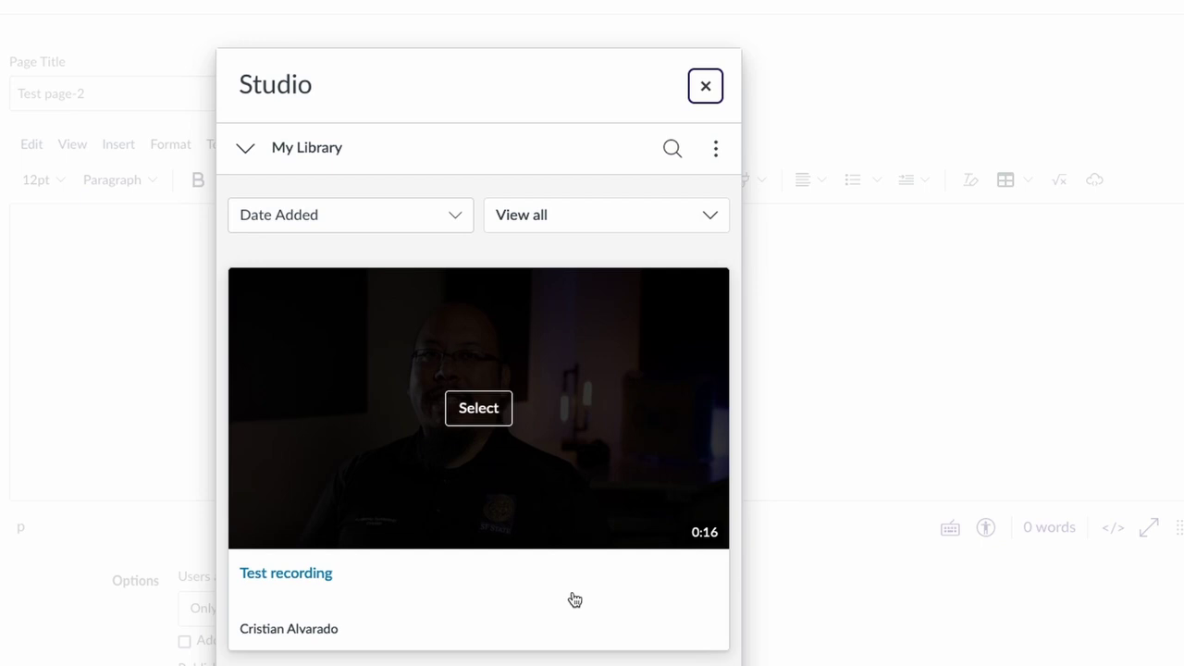
{"action": "mouse_move", "coordinate": [455, 511]}
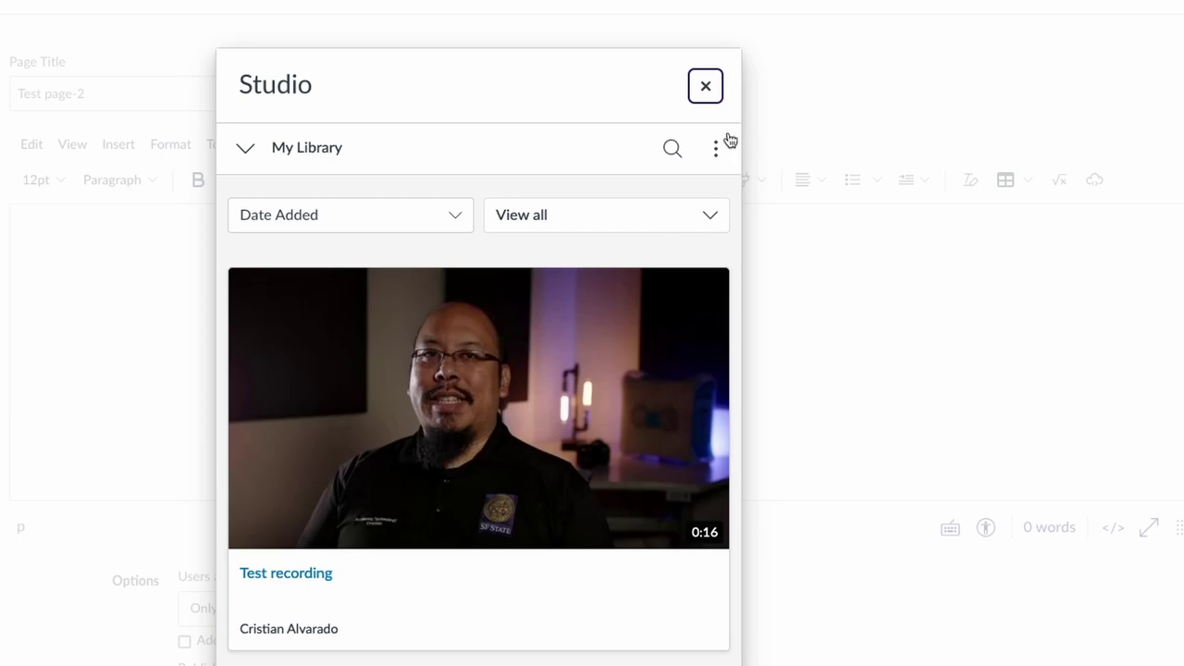
{"action": "left_click", "coordinate": [716, 148]}
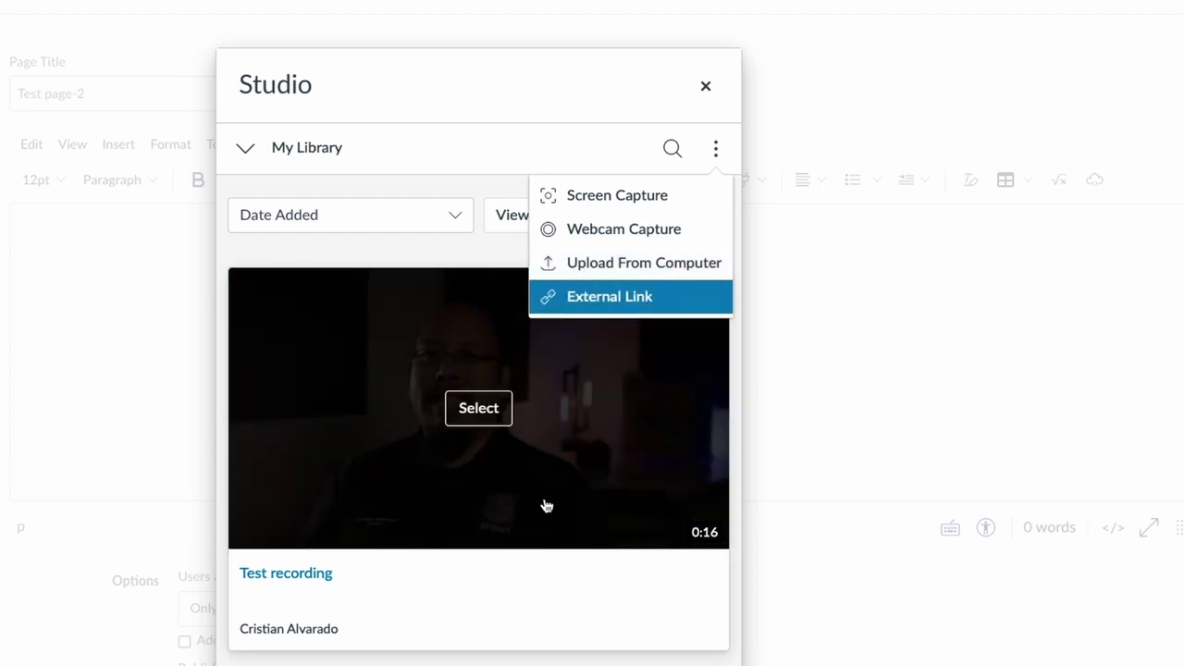
{"action": "left_click", "coordinate": [580, 584]}
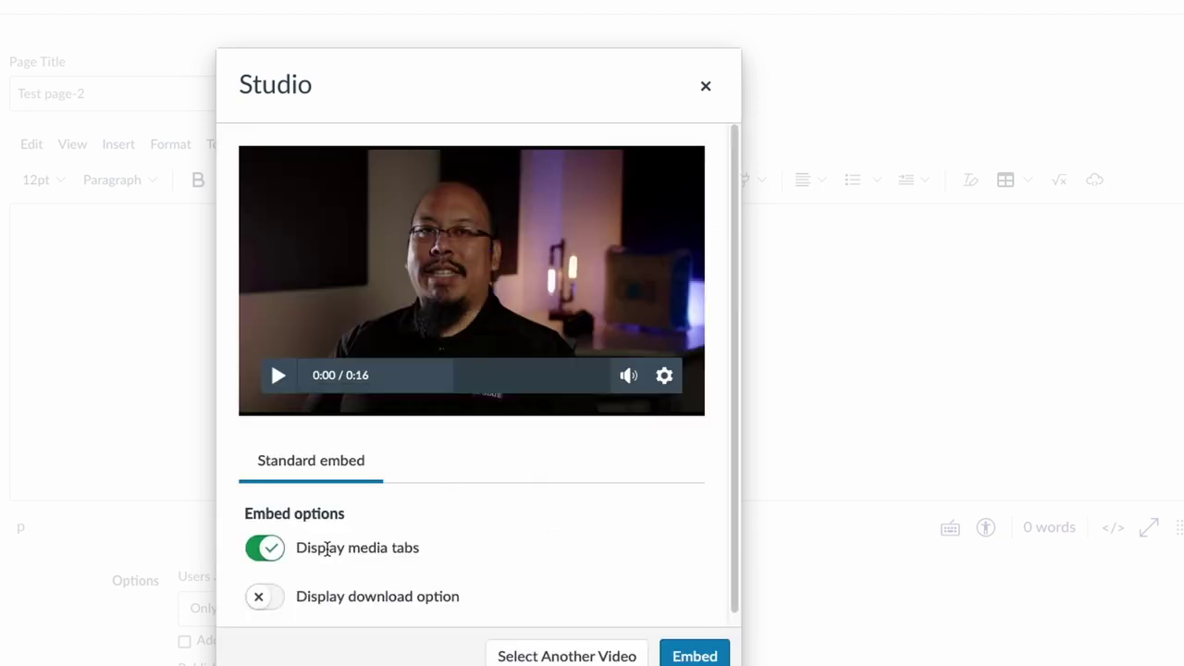
- Embed the recording in the page with the display of media tabs turned off
{"action": "left_click", "coordinate": [276, 548]}
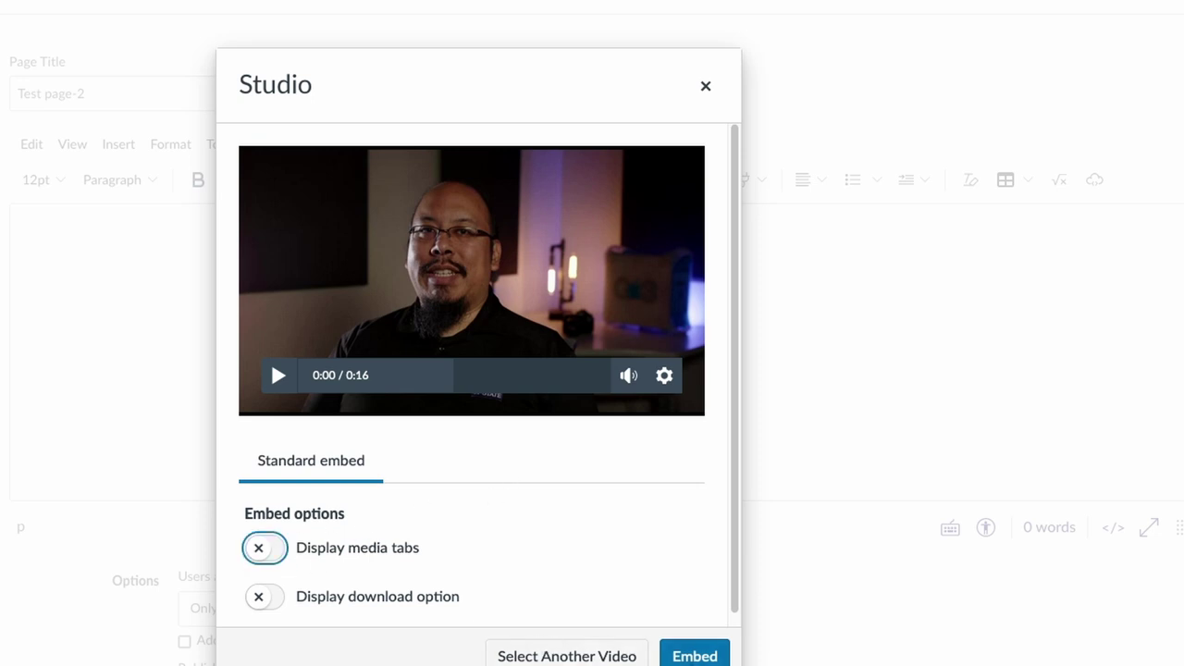
{"action": "left_click", "coordinate": [689, 657]}
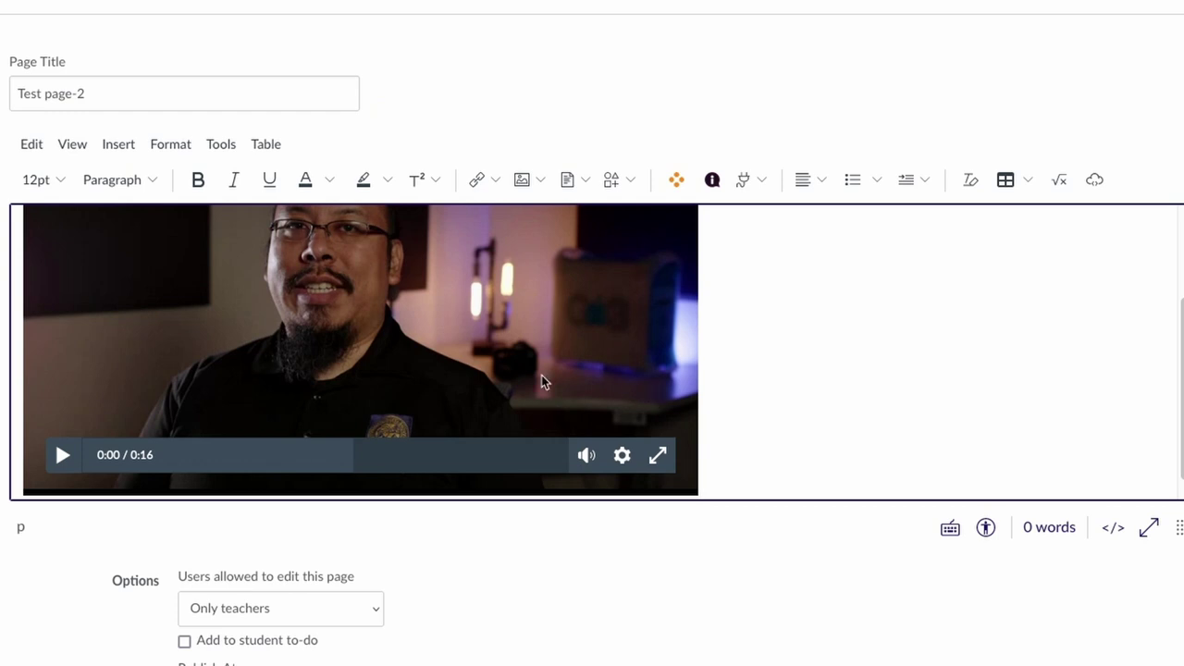
{"action": "scroll", "coordinate": [626, 593], "scroll_direction": "down", "scroll_amount": 1}
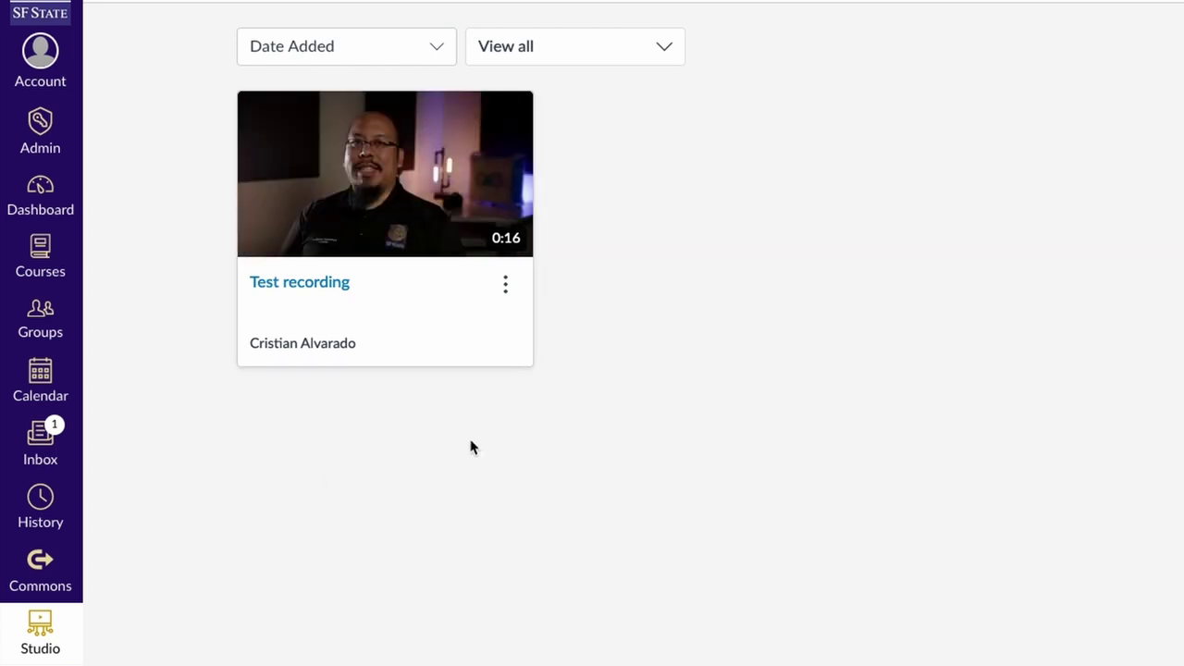
- Trim Test recording to keep about nine seconds starting at 0:05.05, and save it by replacing the original media
{"action": "left_click", "coordinate": [505, 285]}
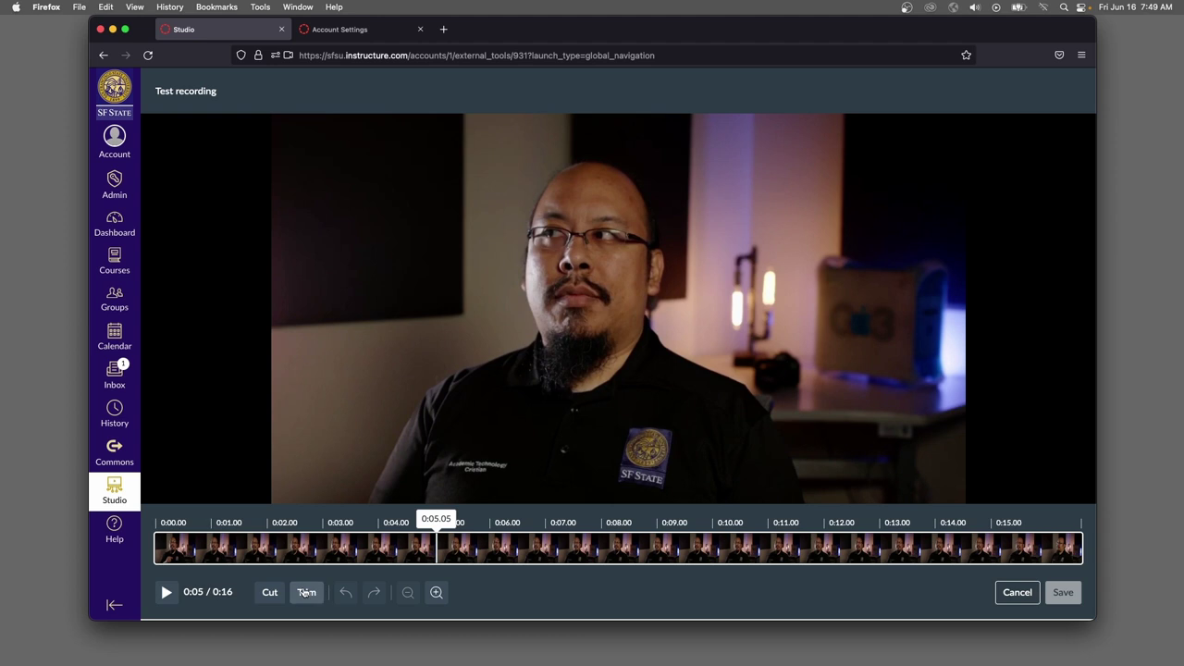
{"action": "left_click", "coordinate": [304, 591]}
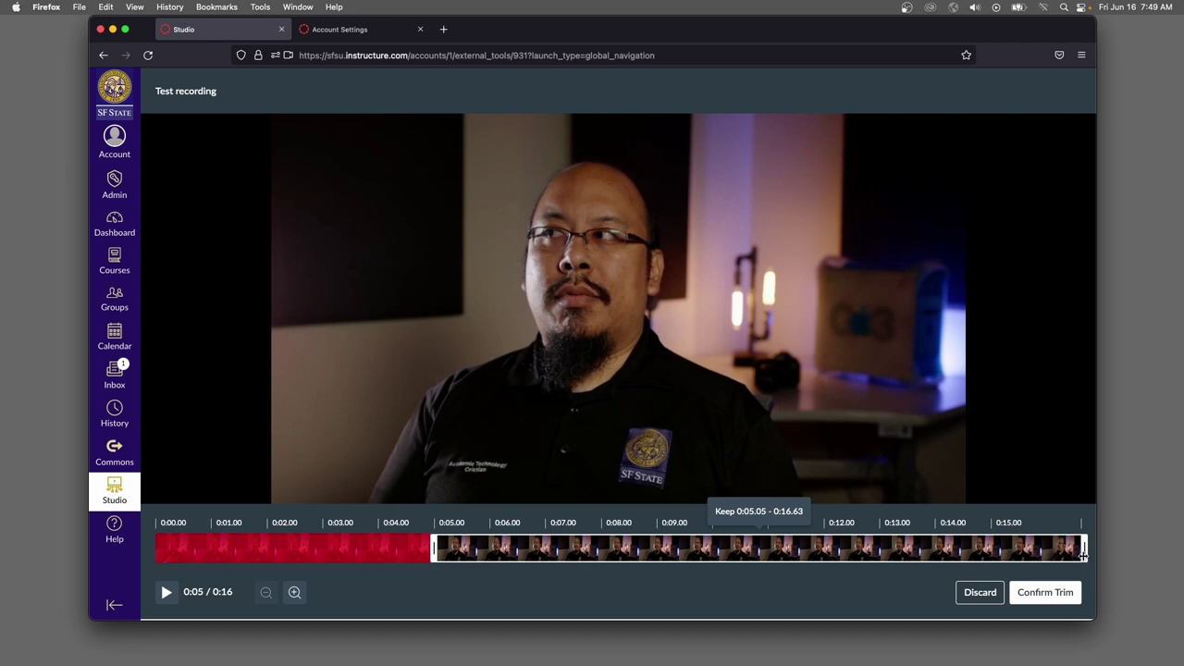
{"action": "left_click_drag", "start_coordinate": [1083, 549], "coordinate": [986, 549]}
{"action": "left_click", "coordinate": [1060, 602]}
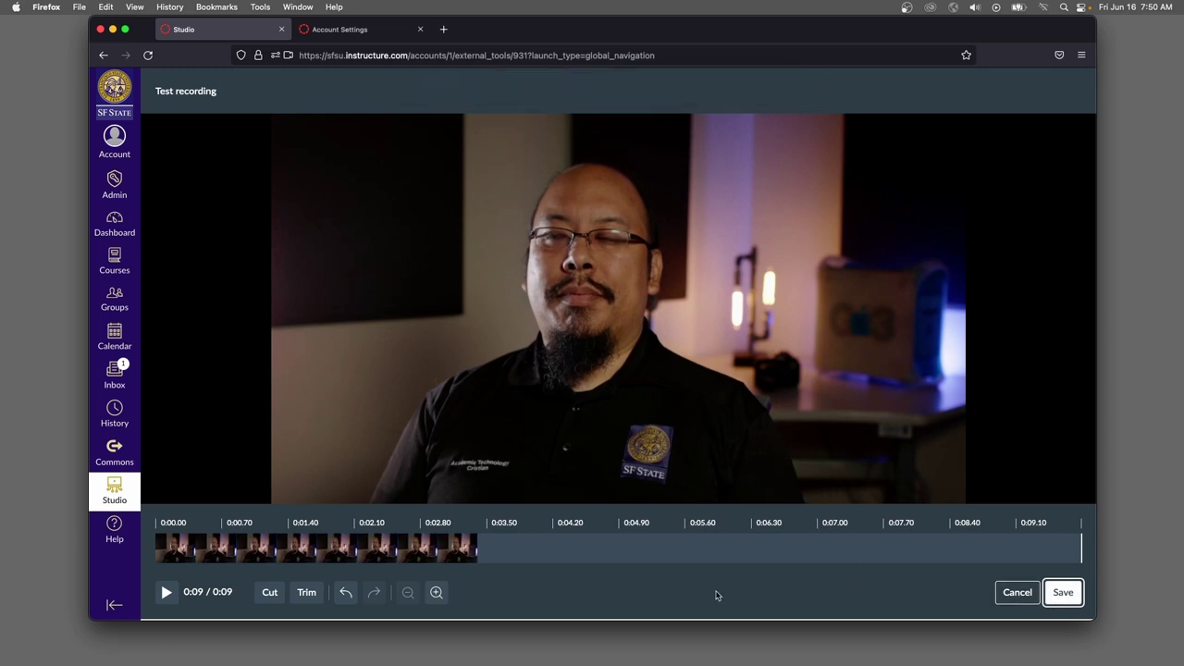
{"action": "left_click", "coordinate": [1064, 593]}
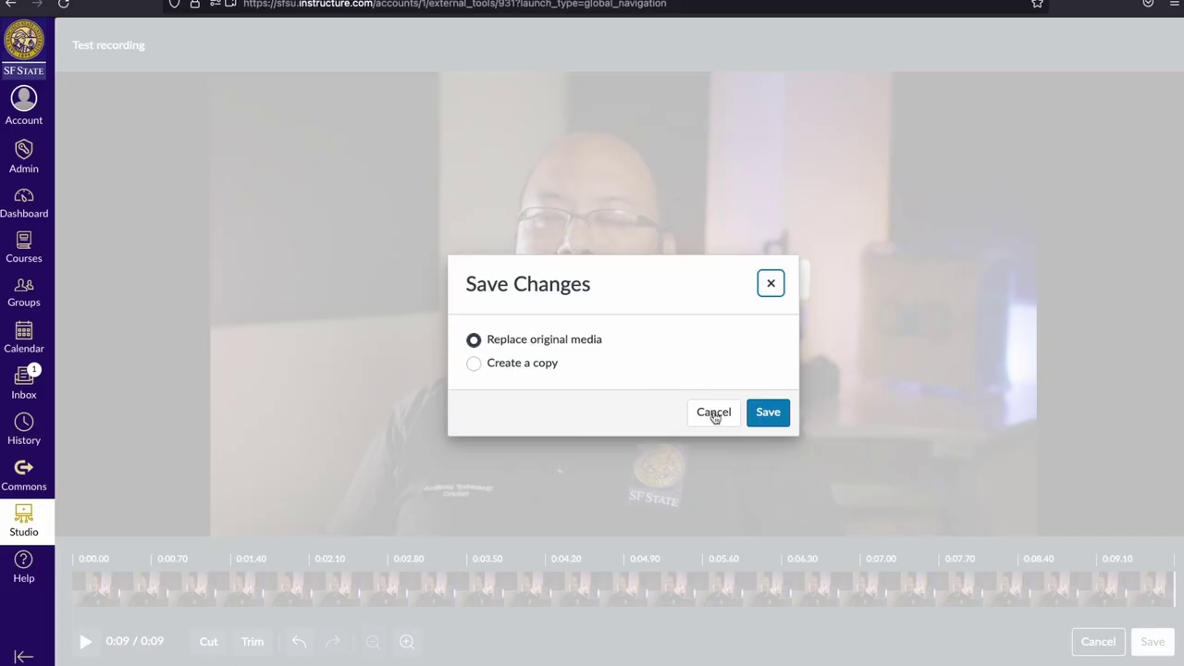
{"action": "left_click", "coordinate": [784, 412]}
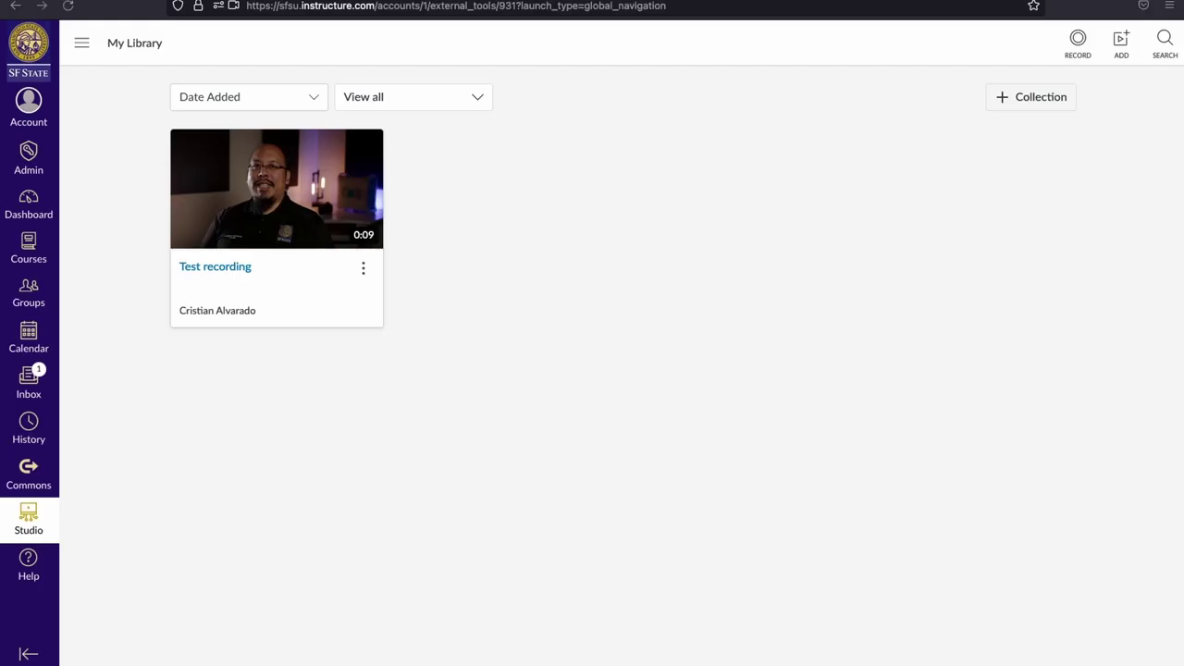
- Upload a video file to My Library, title it "Webcam sample" and describe it as "This was recorded with quicktime"
{"action": "left_click_drag", "start_coordinate": [1183, 546], "coordinate": [583, 348]}
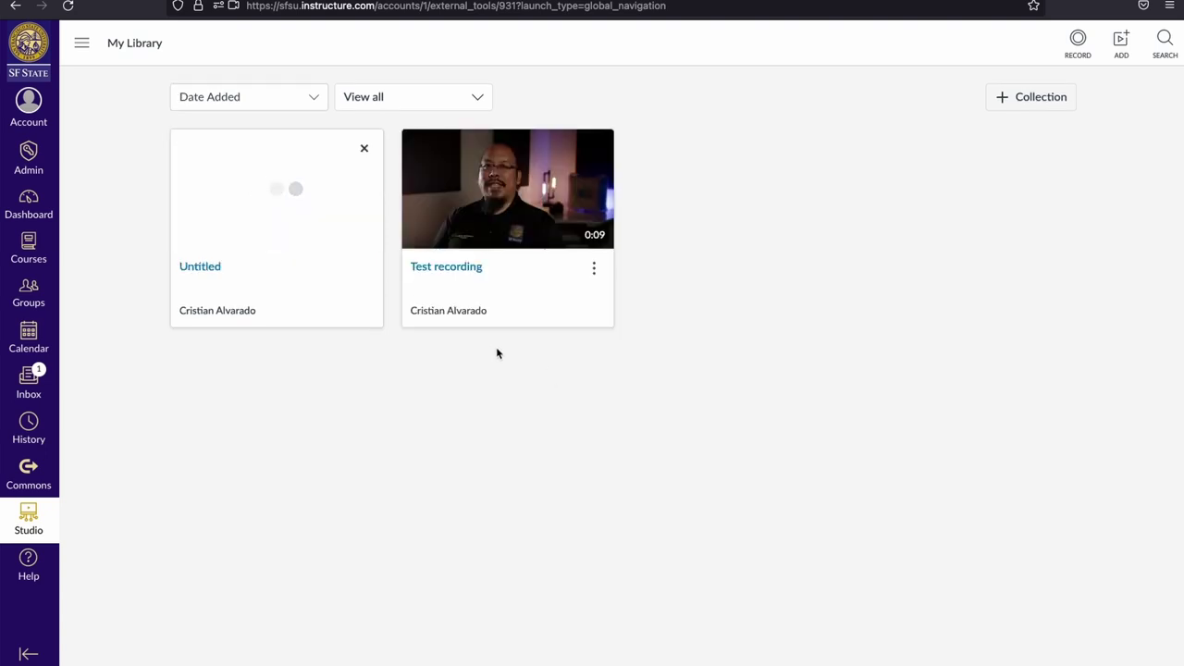
{"action": "left_click", "coordinate": [248, 274]}
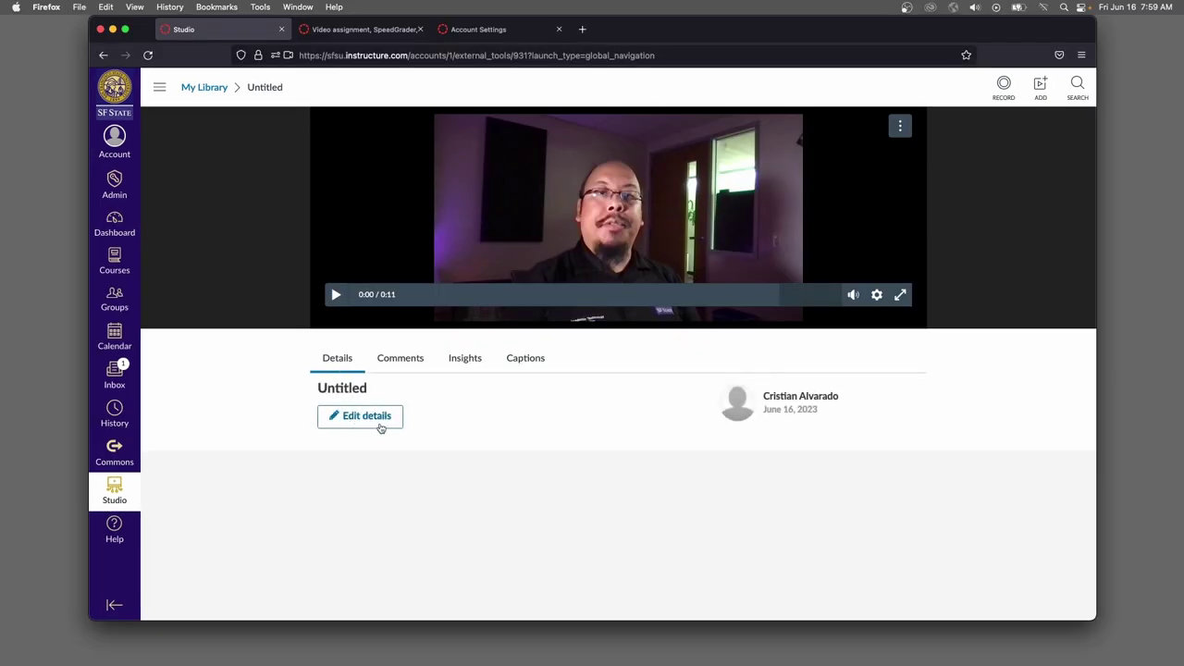
{"action": "left_click", "coordinate": [355, 418]}
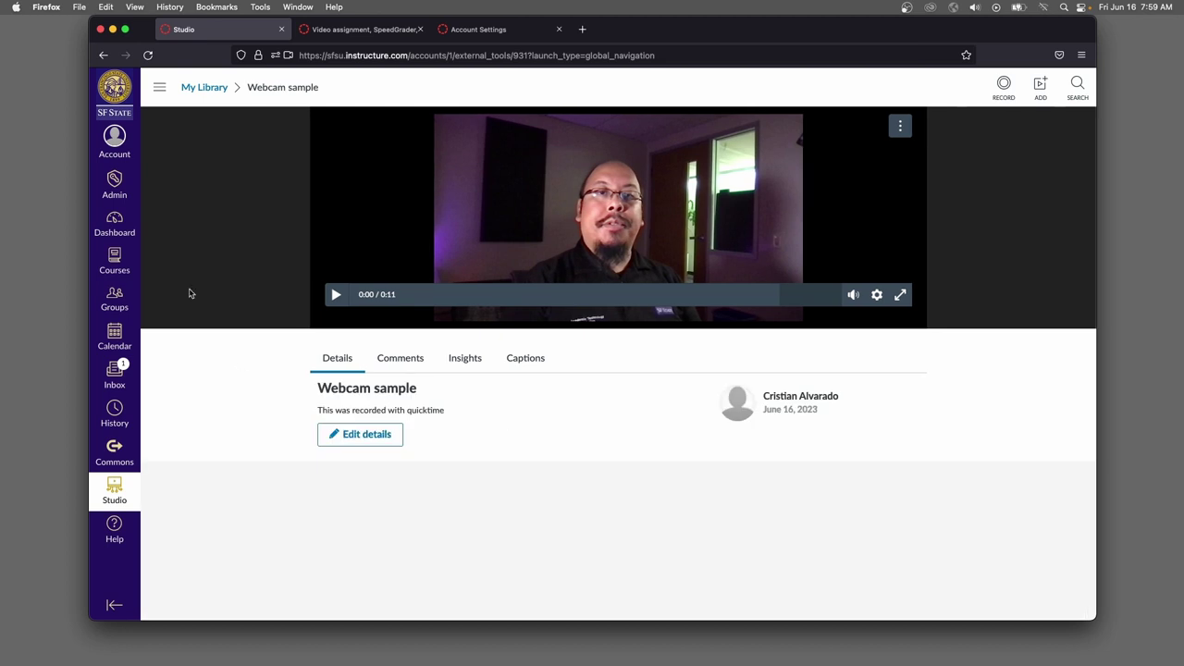
- Go to the Test 101 course, open Test page-2 for editing and delete its embedded video
{"action": "left_click", "coordinate": [120, 111]}
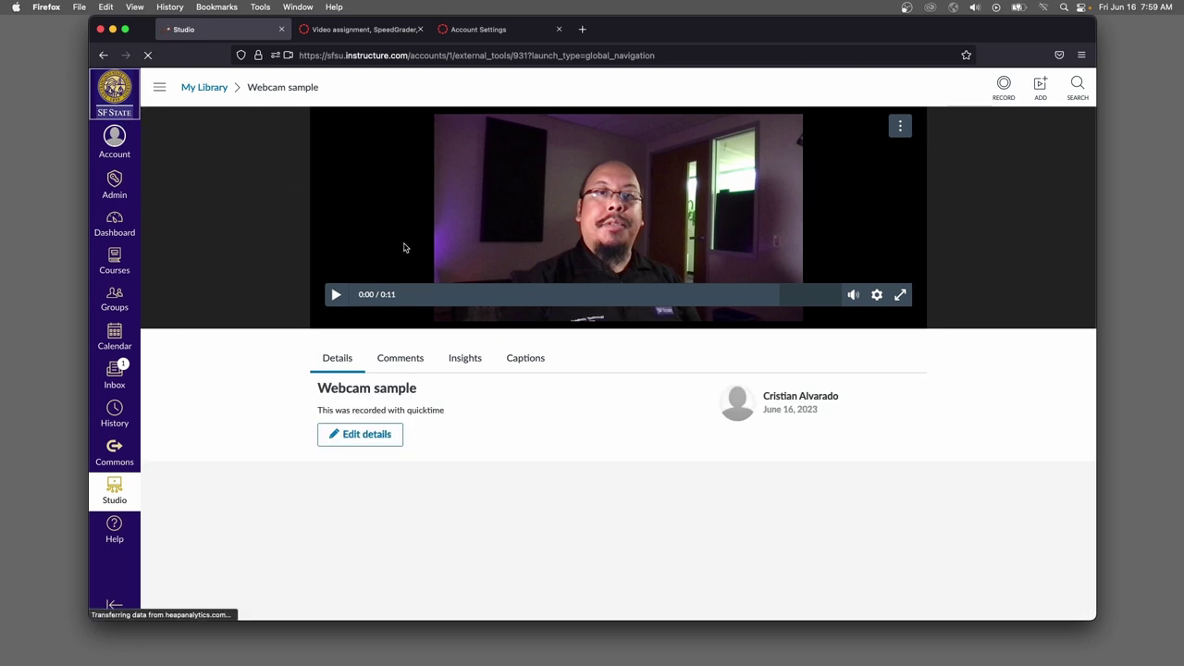
{"action": "scroll", "coordinate": [756, 455], "scroll_direction": "down", "scroll_amount": 10}
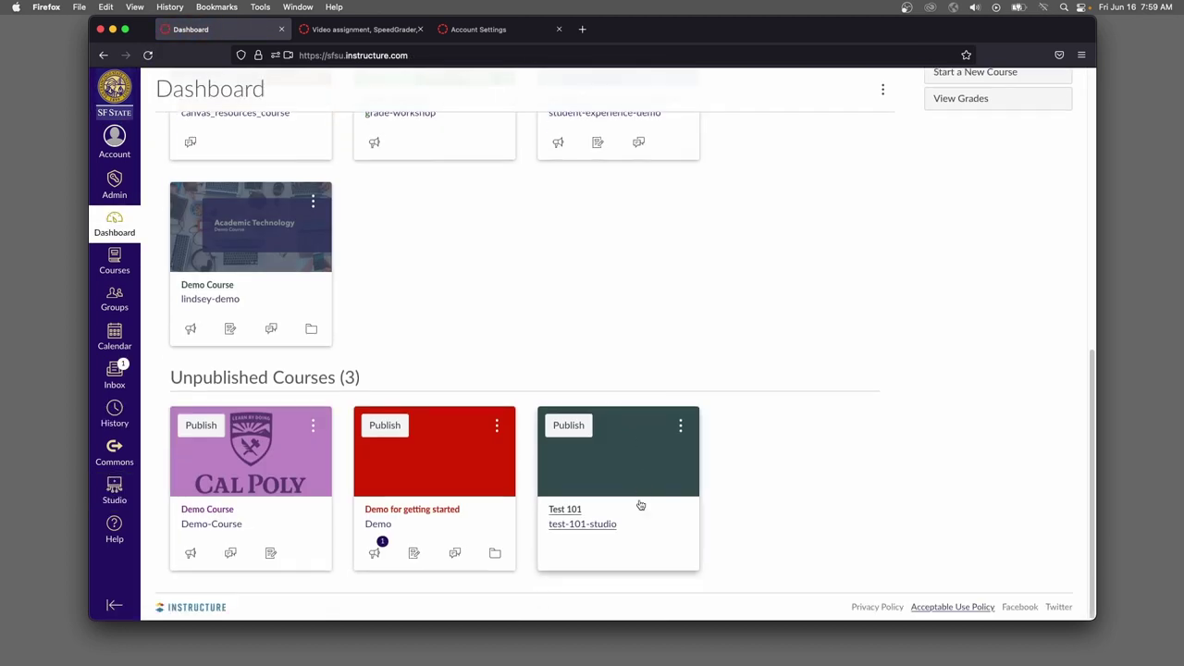
{"action": "left_click", "coordinate": [601, 519]}
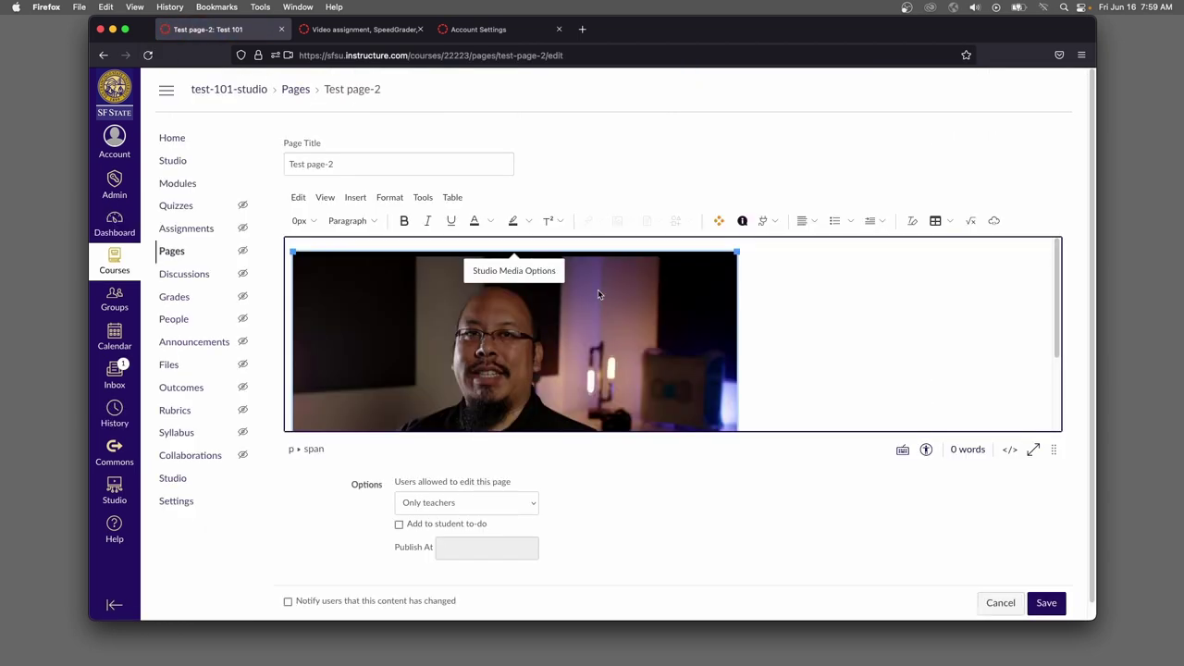
{"action": "key", "text": "Delete"}
- Open Studio from the page editor's apps and choose Webcam sample for embedding
{"action": "left_click", "coordinate": [764, 222]}
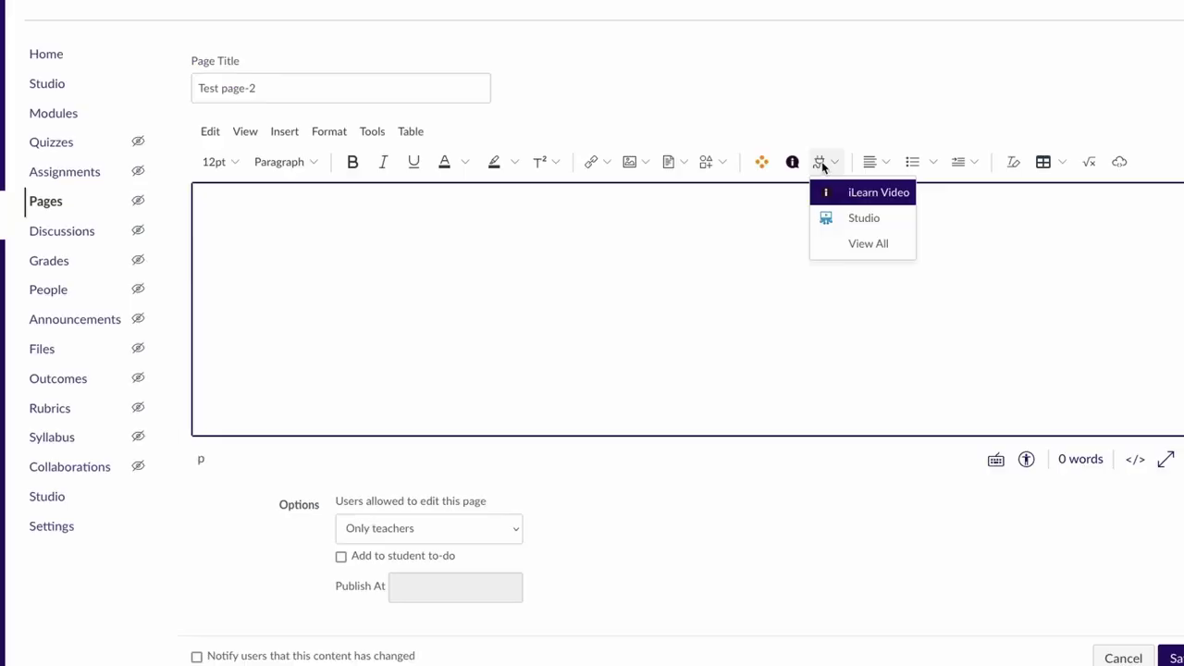
{"action": "left_click", "coordinate": [840, 220]}
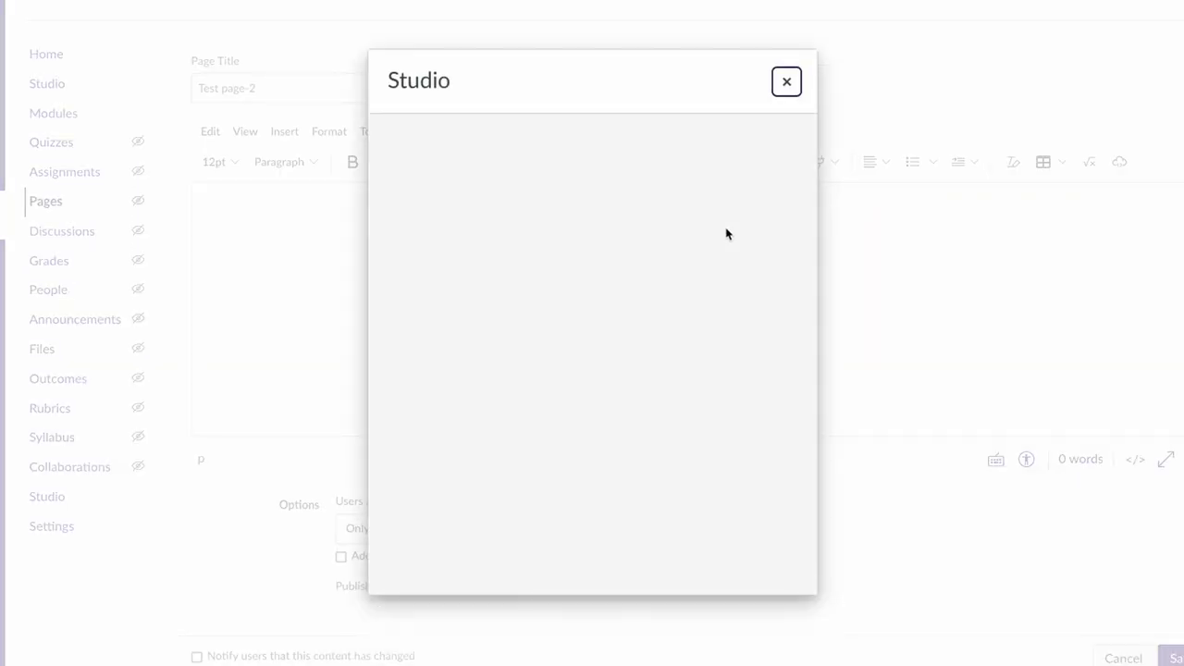
{"action": "scroll", "coordinate": [724, 312], "scroll_direction": "down", "scroll_amount": 4}
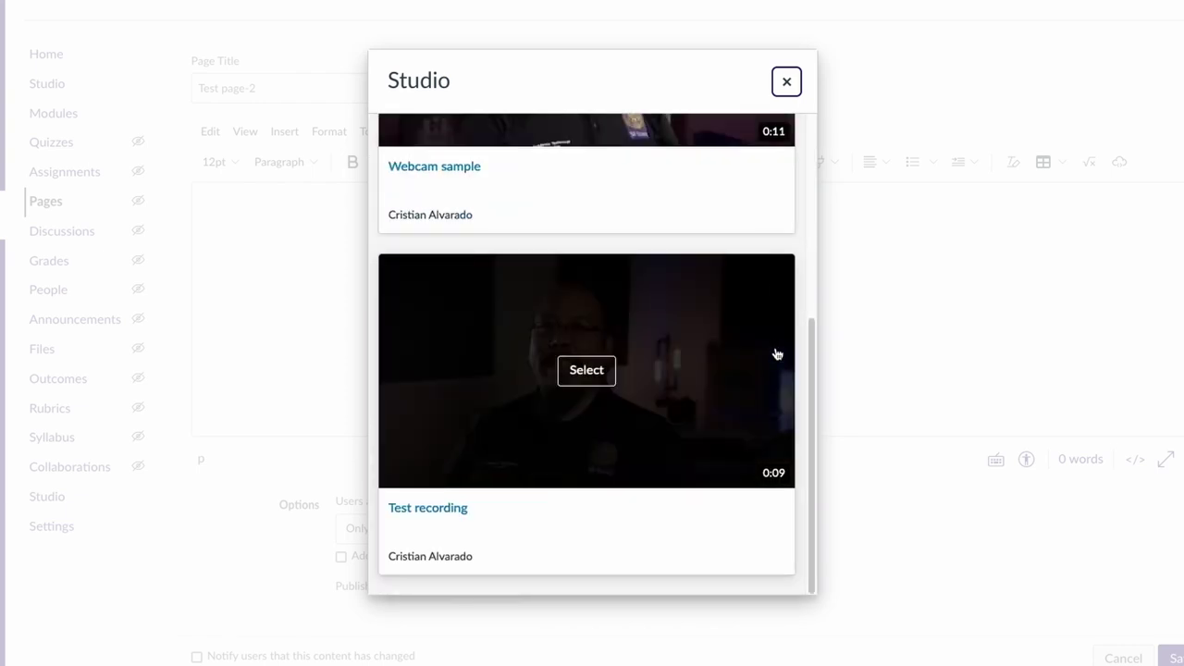
{"action": "scroll", "coordinate": [777, 354], "scroll_direction": "up", "scroll_amount": 2}
{"action": "scroll", "coordinate": [694, 280], "scroll_direction": "up", "scroll_amount": 2}
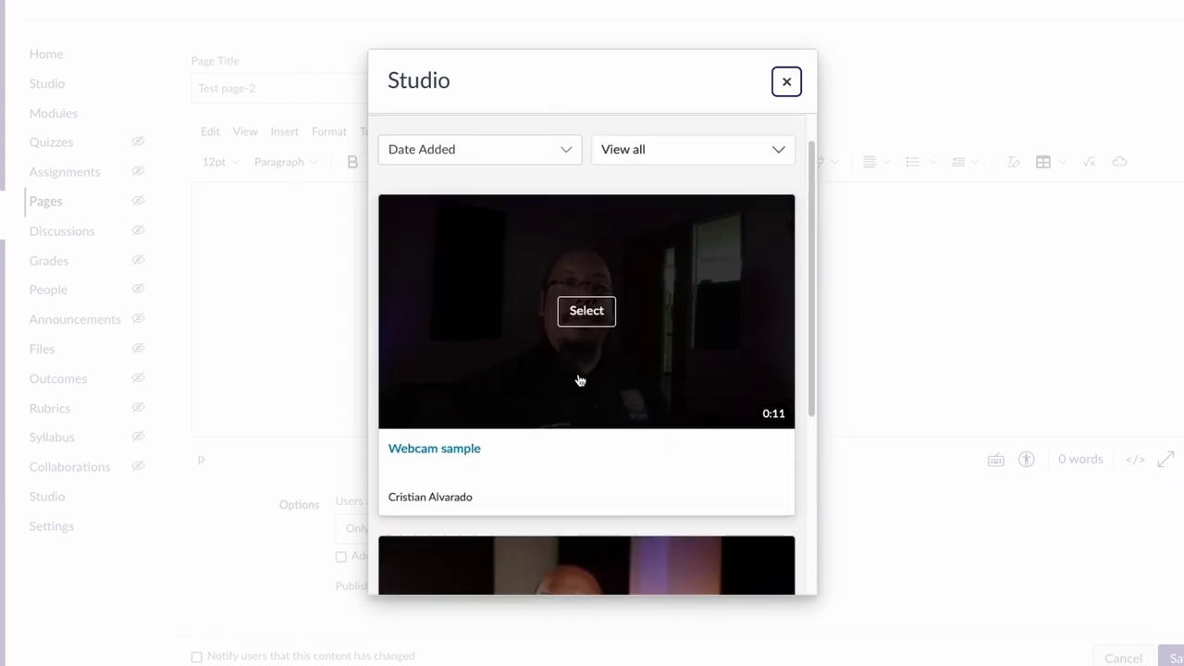
{"action": "left_click", "coordinate": [592, 315]}
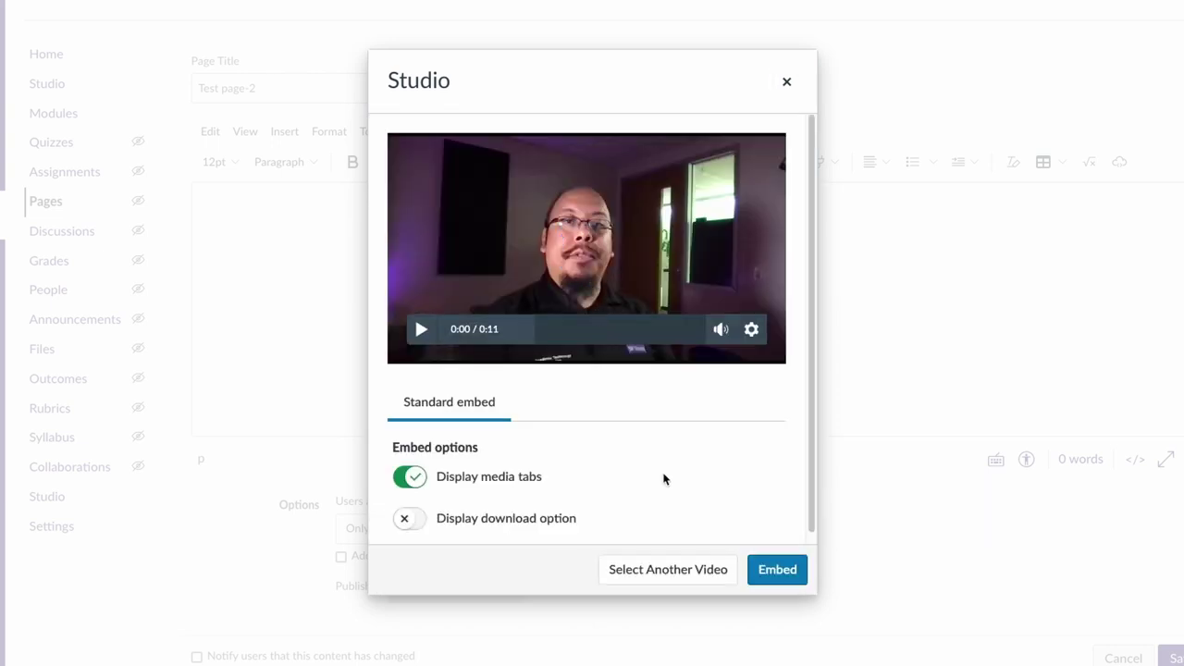
- Embed Webcam sample with the display of media tabs turned off, save Test page-2 and play the embedded video
{"action": "left_click", "coordinate": [475, 478]}
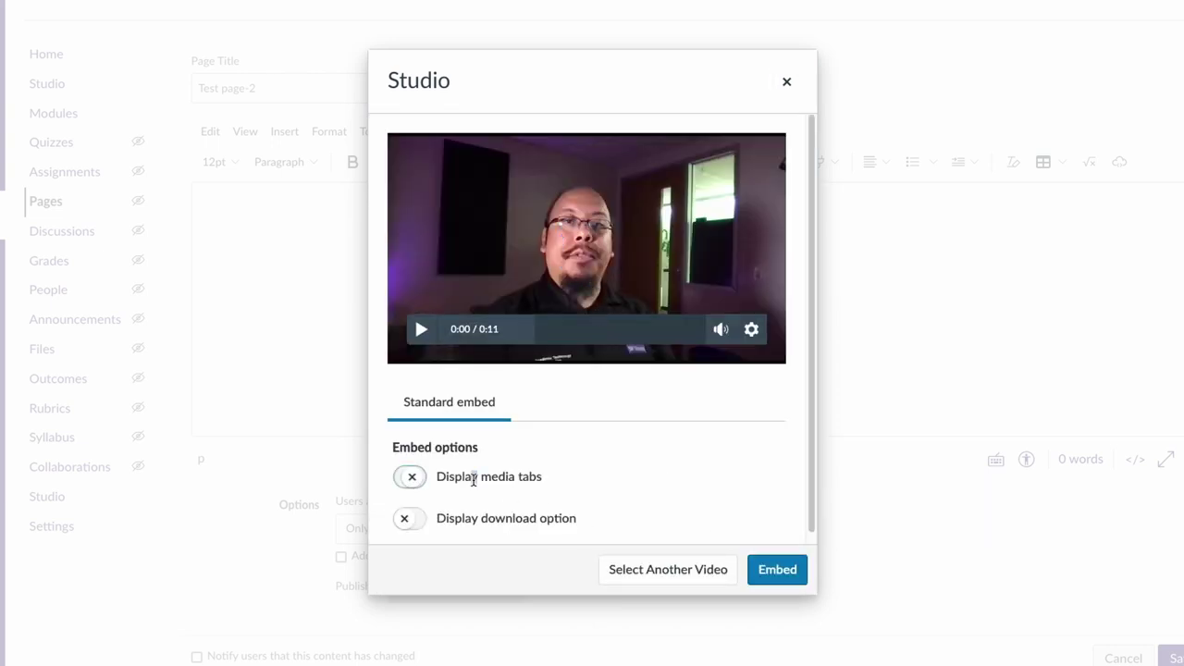
{"action": "left_click", "coordinate": [786, 568]}
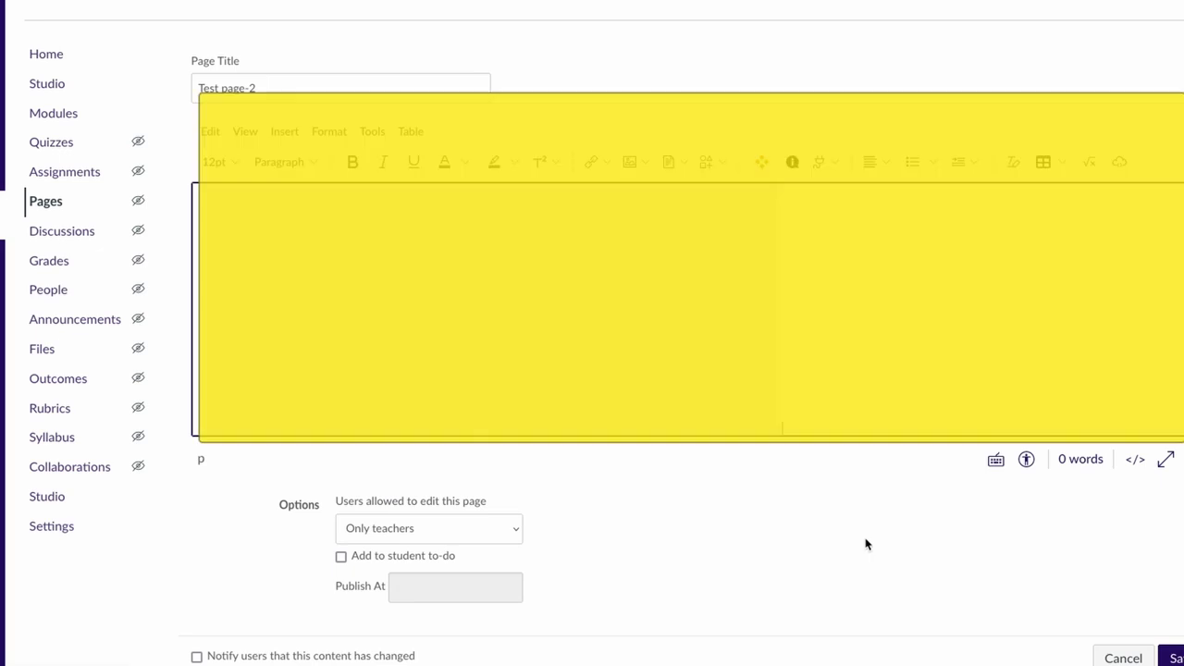
{"action": "scroll", "coordinate": [845, 490], "scroll_direction": "down", "scroll_amount": 1}
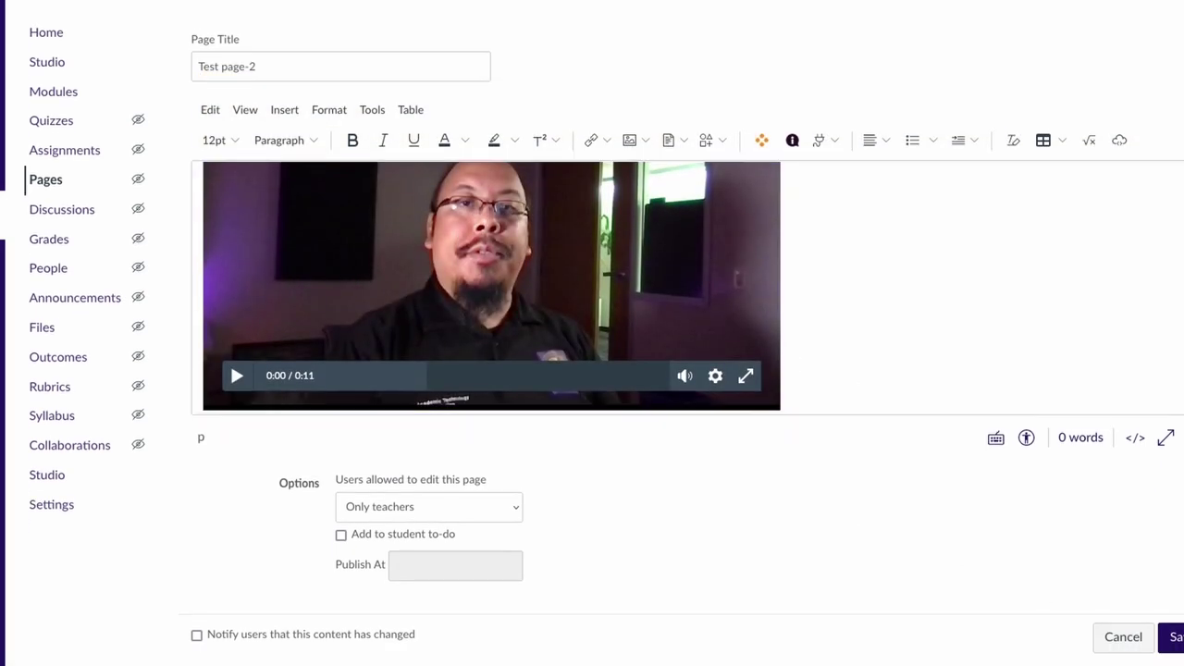
{"action": "left_click", "coordinate": [1170, 636]}
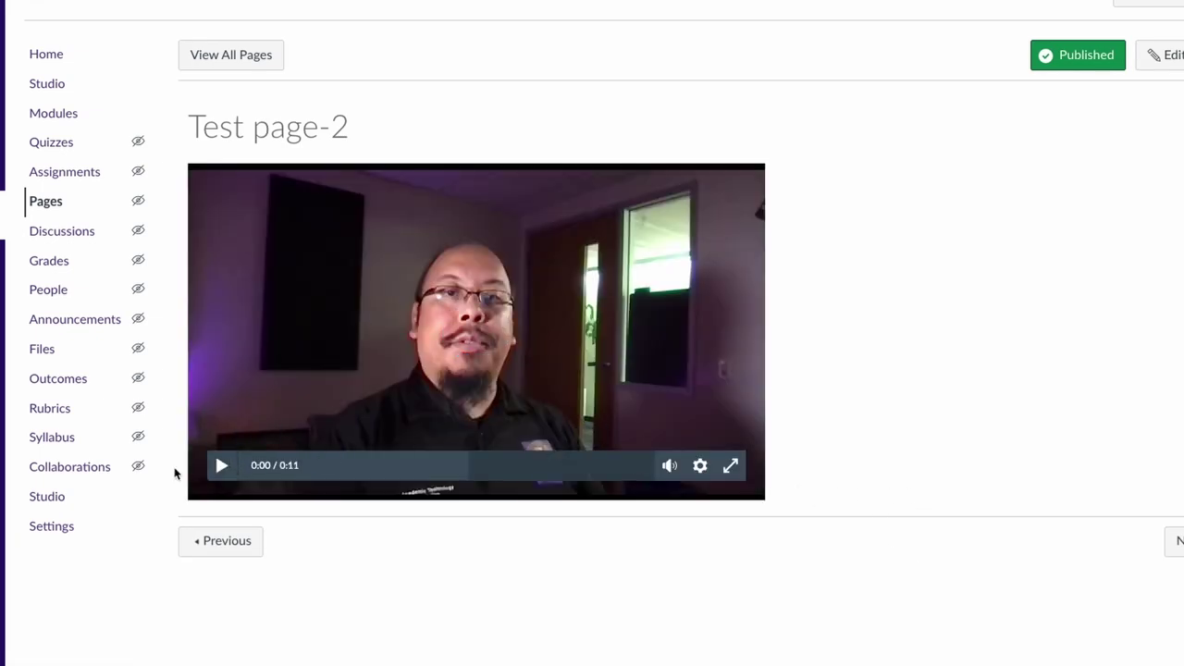
{"action": "left_click", "coordinate": [223, 466]}
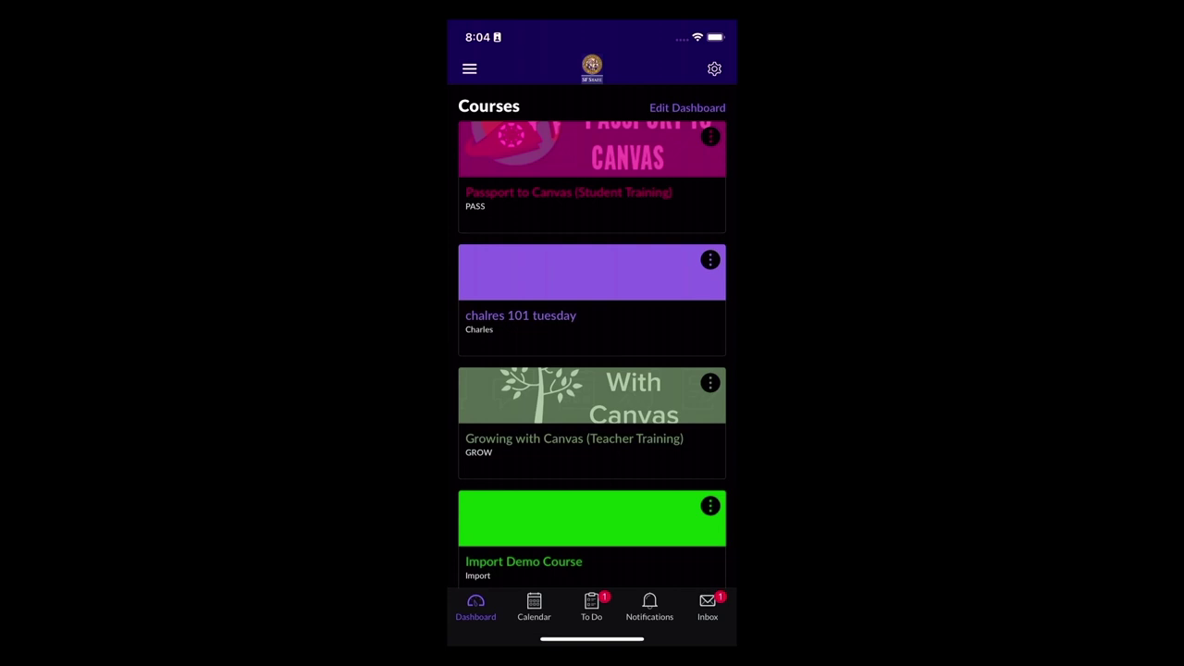
- Switch to the Canvas mobile app, open Studio and look through the videos in My Library
{"action": "left_click", "coordinate": [469, 68]}
{"action": "left_click", "coordinate": [505, 244]}
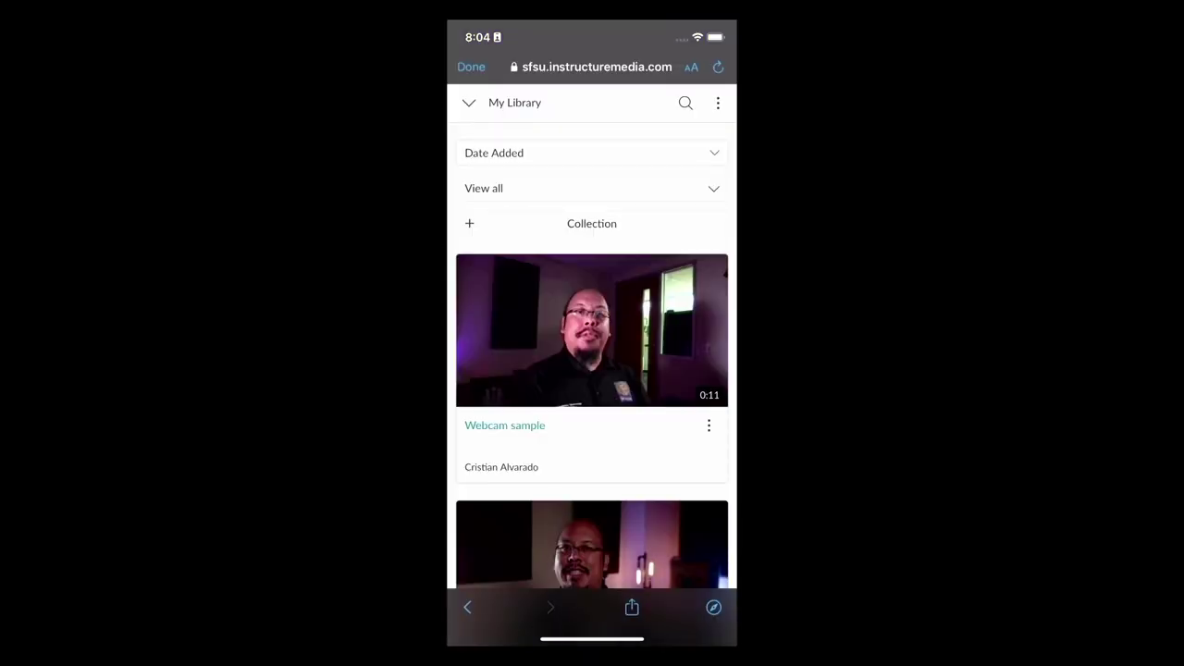
{"action": "scroll", "coordinate": [592, 352], "scroll_direction": "down", "scroll_amount": 3}
{"action": "scroll", "coordinate": [591, 351], "scroll_direction": "up", "scroll_amount": 3}
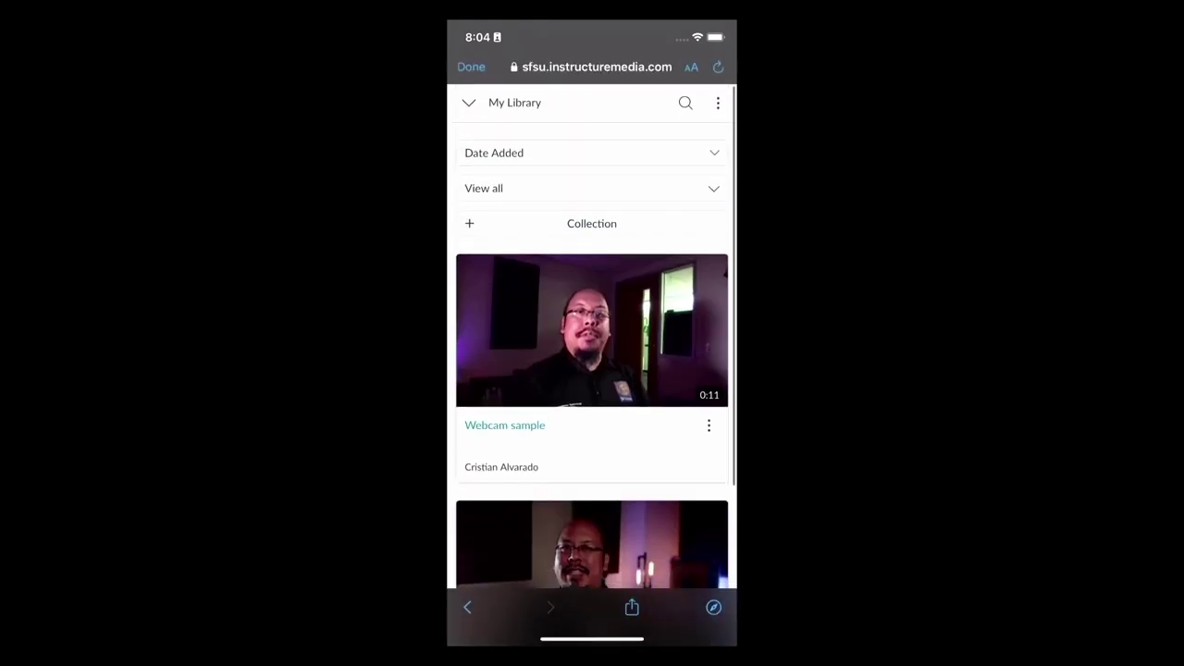
- Upload a new video from the mobile device to My Library by recording it with the phone's camera
{"action": "left_click", "coordinate": [718, 103]}
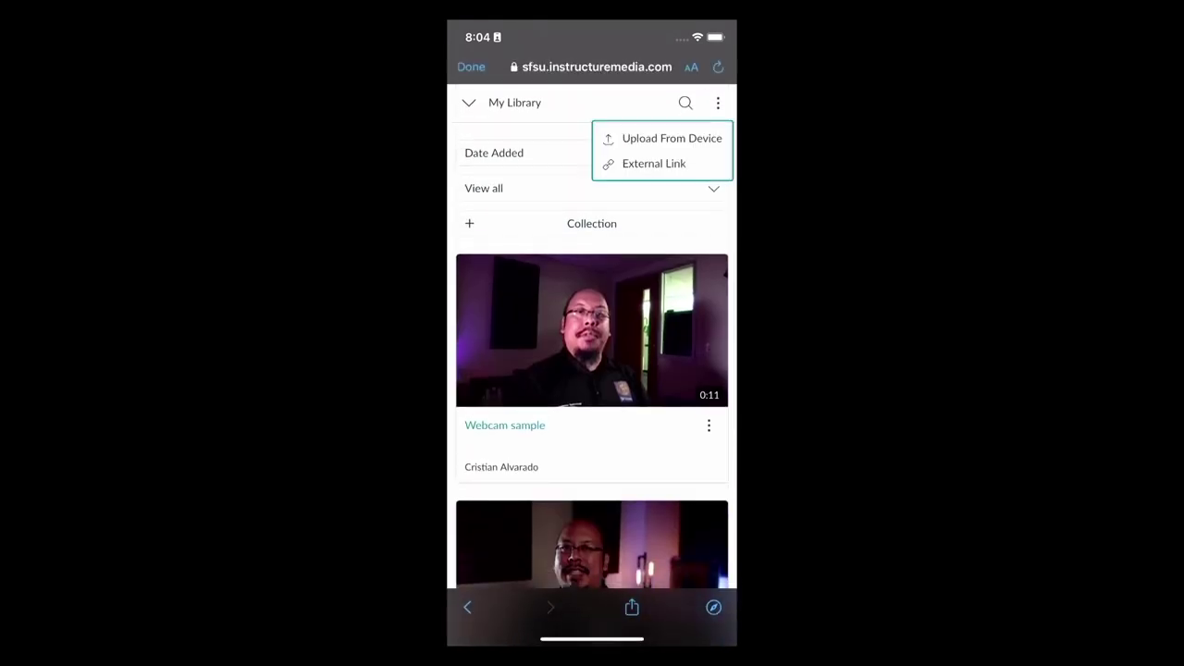
{"action": "left_click", "coordinate": [672, 137]}
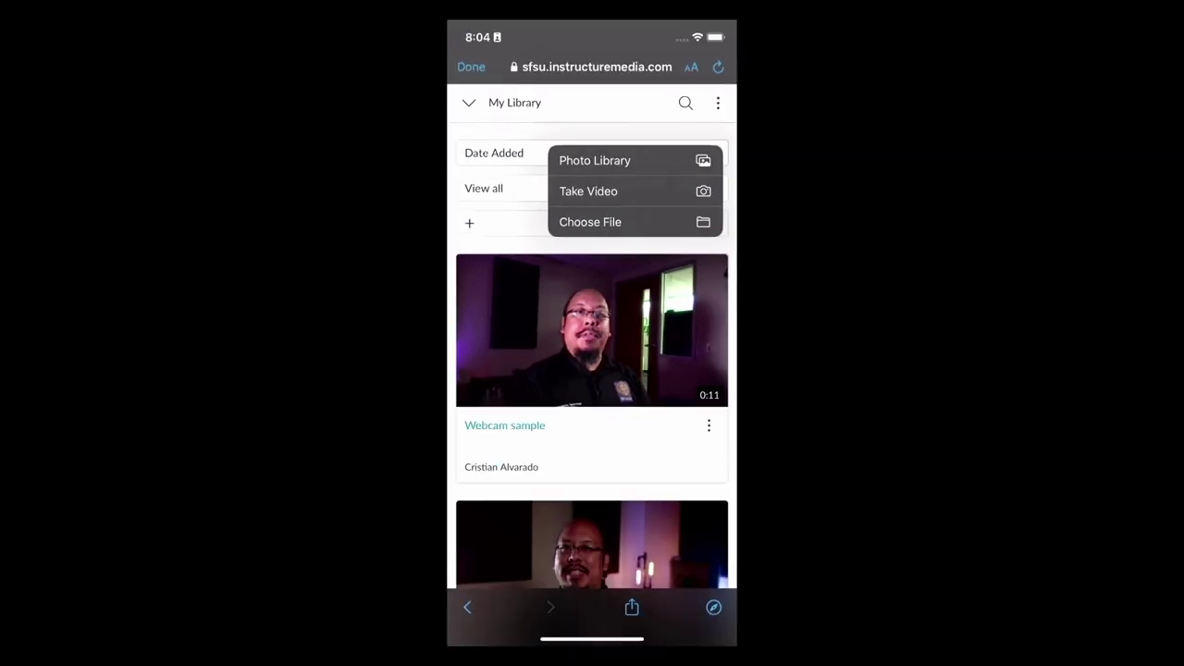
{"action": "left_click", "coordinate": [588, 190]}
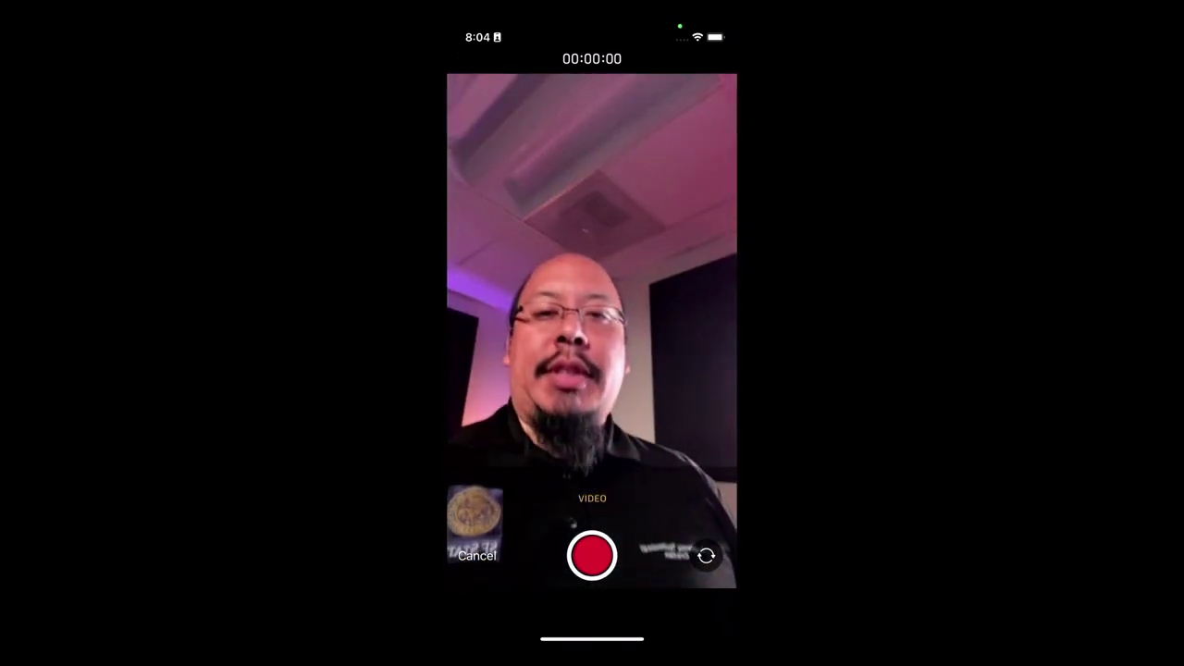
{"action": "left_click", "coordinate": [592, 555]}
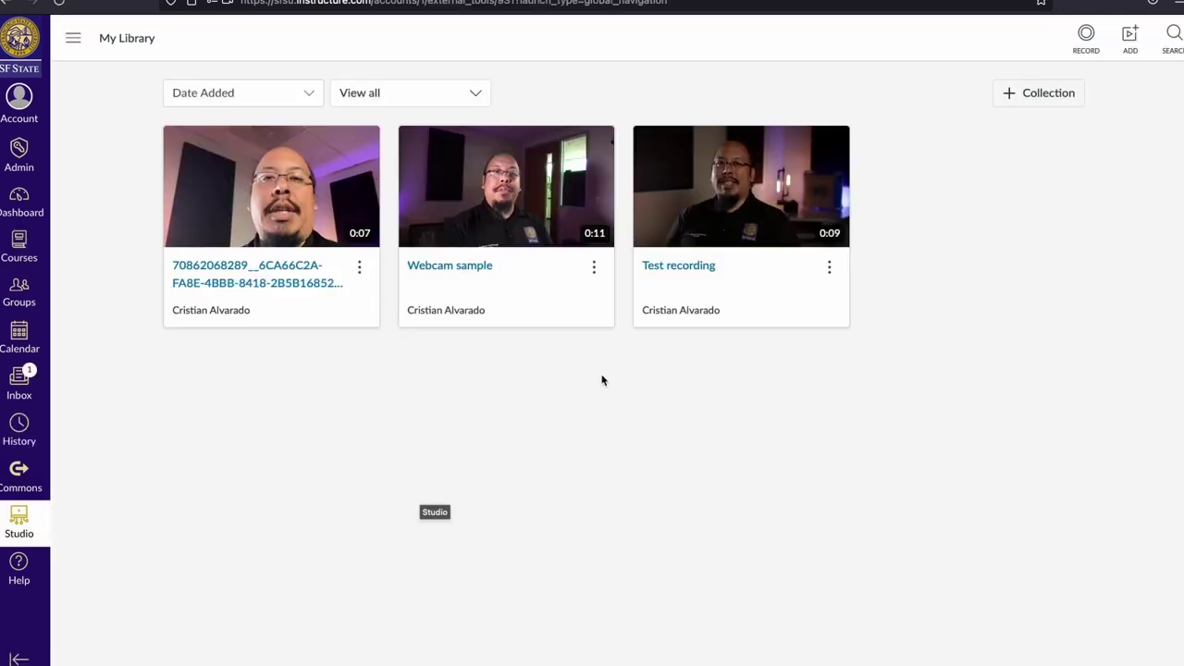
{"action": "mouse_move", "coordinate": [288, 223]}
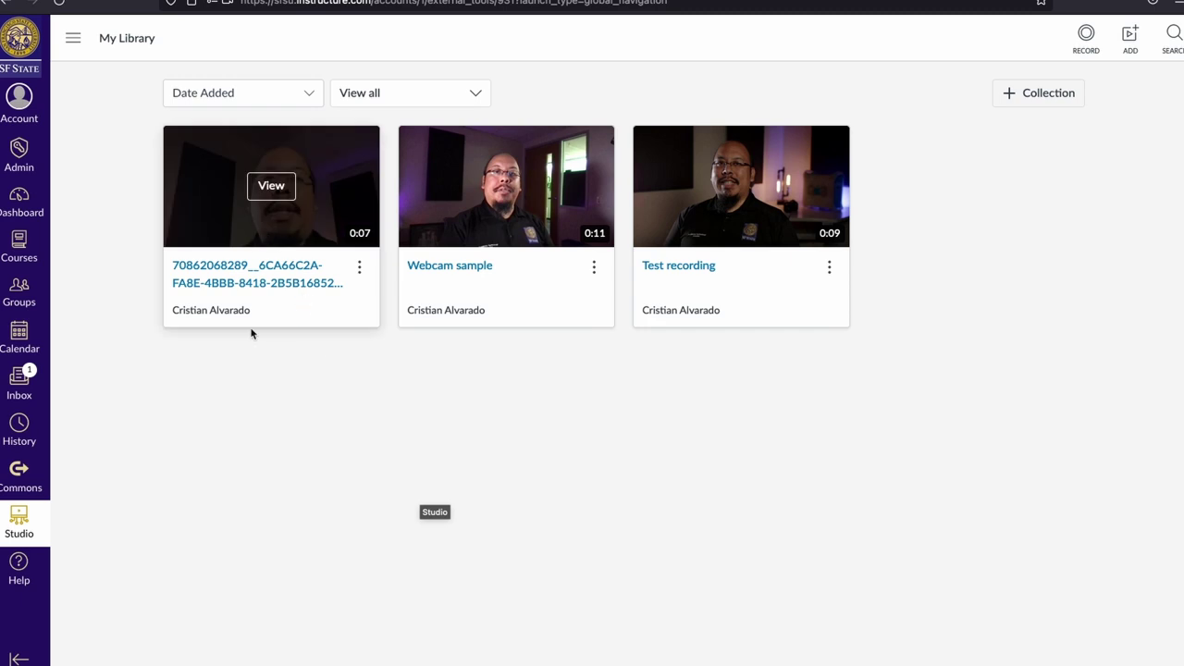